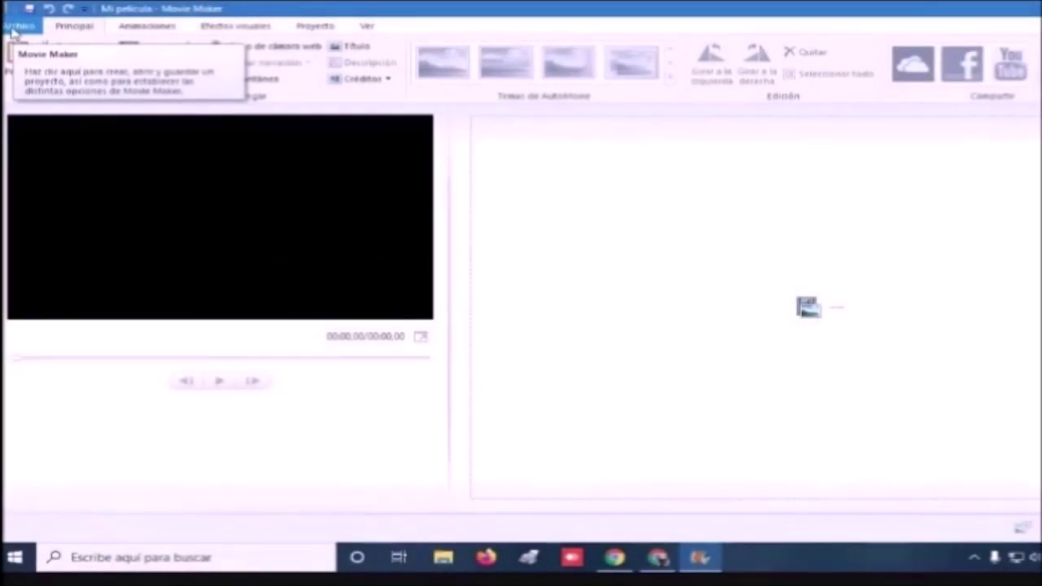
click(15, 28)
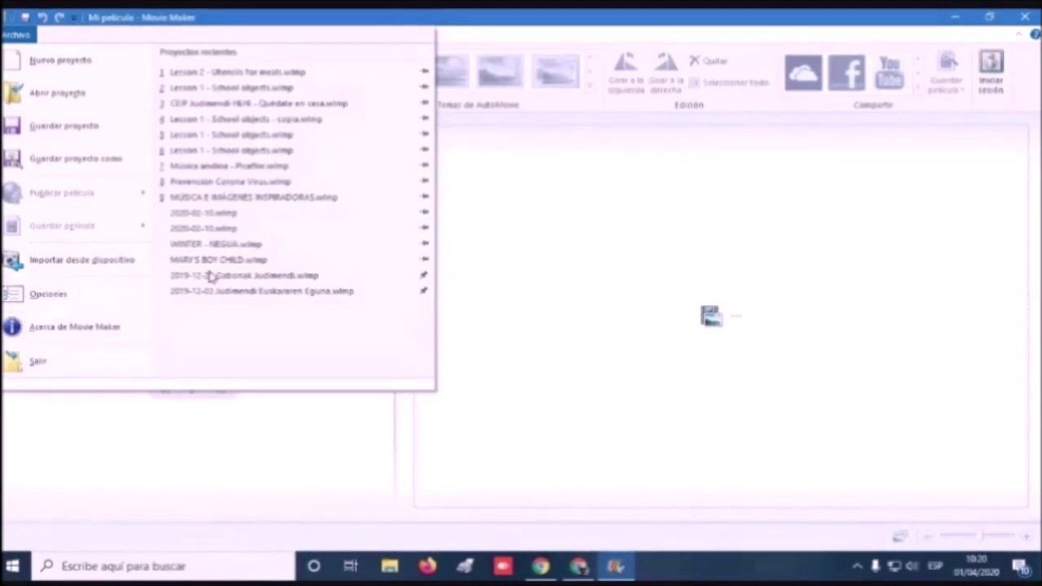
click(349, 22)
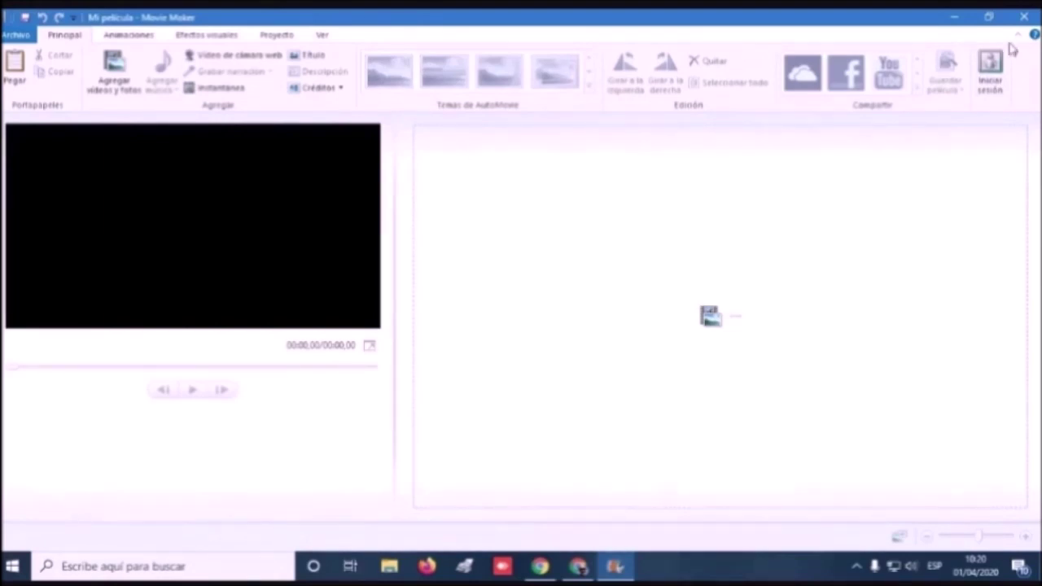
Step: Switch to the ZUMAIA folder in File Explorer, look over its media files and place its window beside the empty storyboard
key(alt+Tab)
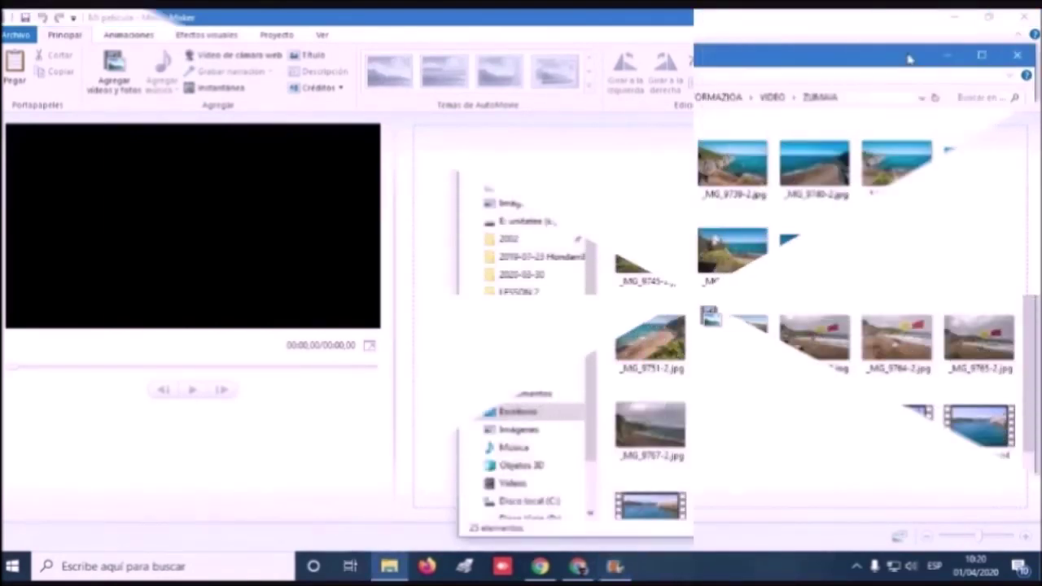
click(981, 55)
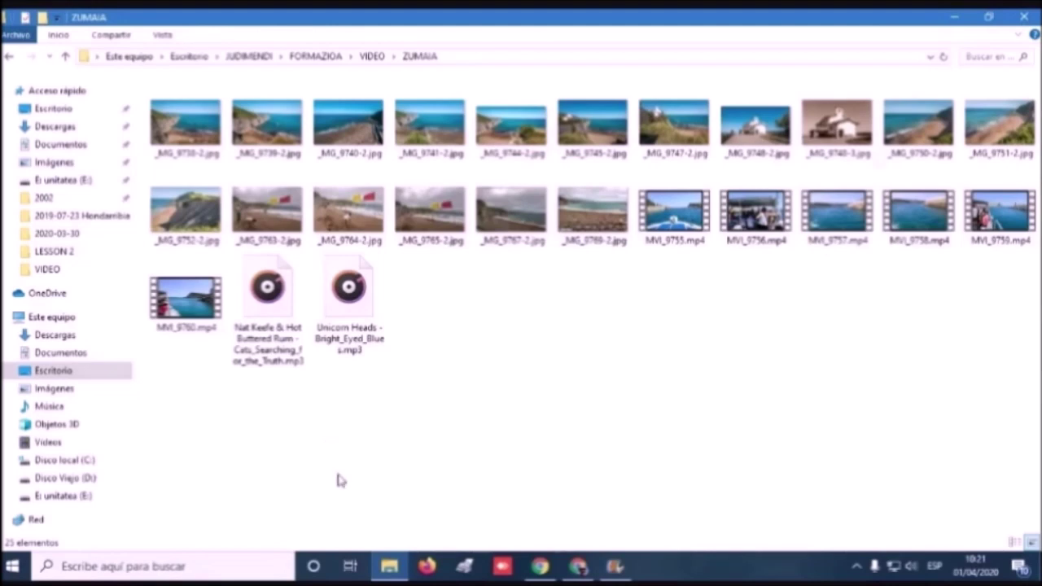
click(269, 303)
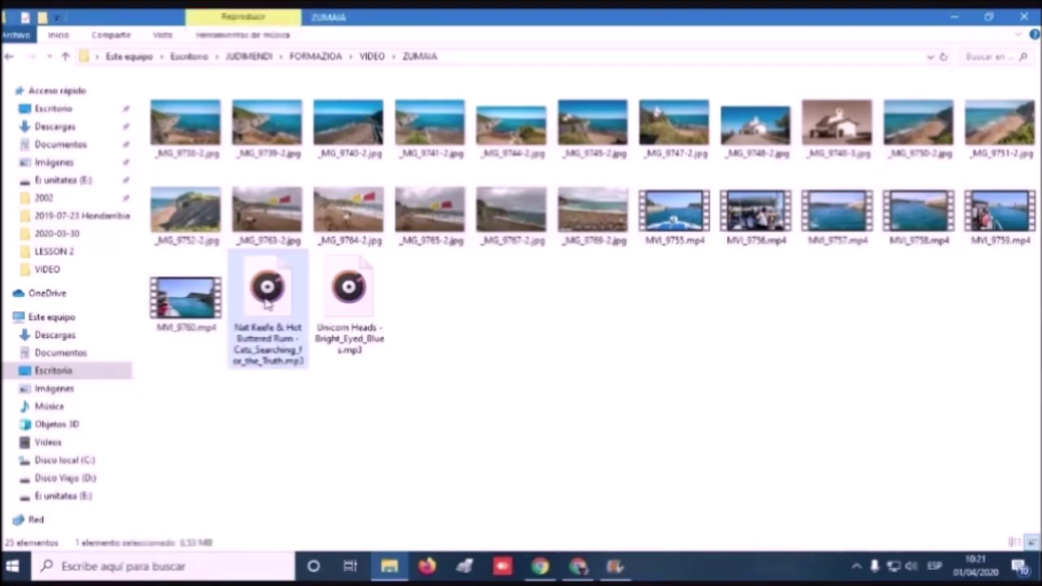
click(358, 308)
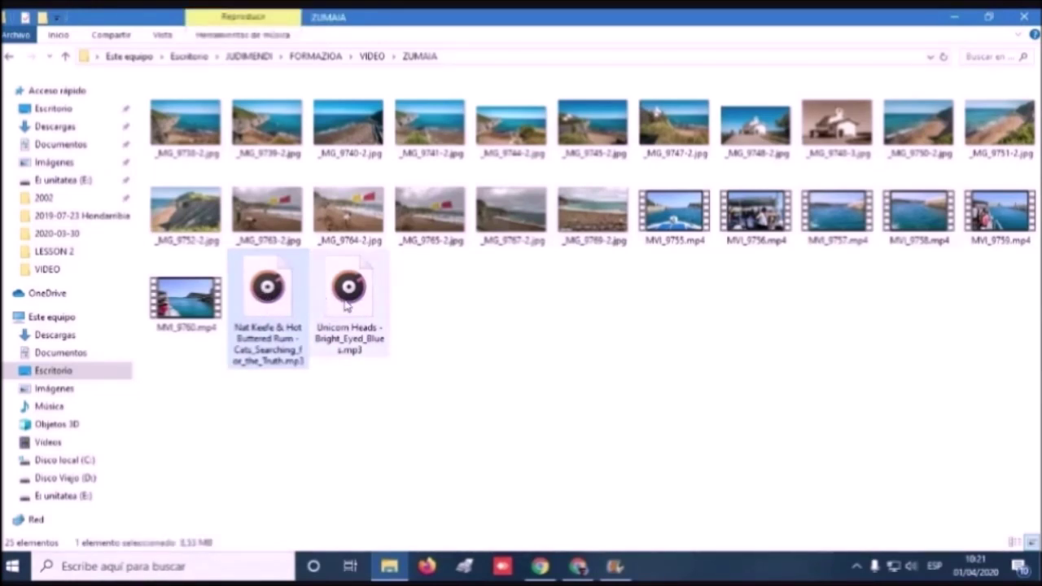
click(988, 16)
drag(861, 60, 401, 31)
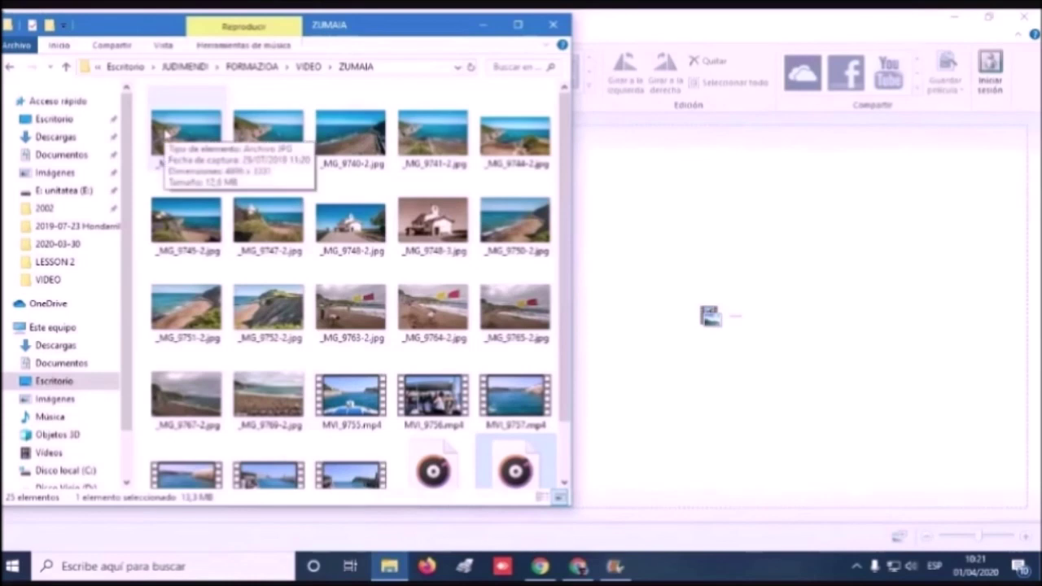
Step: List the ZUMAIA files with details and add all photos and videos, from _MG_9738-2.jpg to MVI_9760.mp4, to the Movie Maker storyboard
click(167, 134)
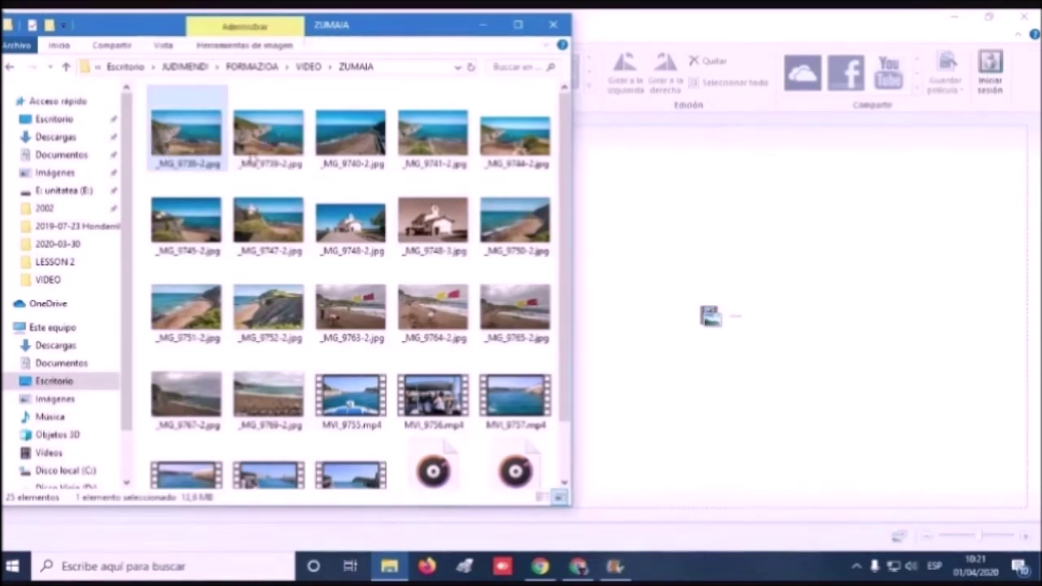
scroll(570, 312, down, 1)
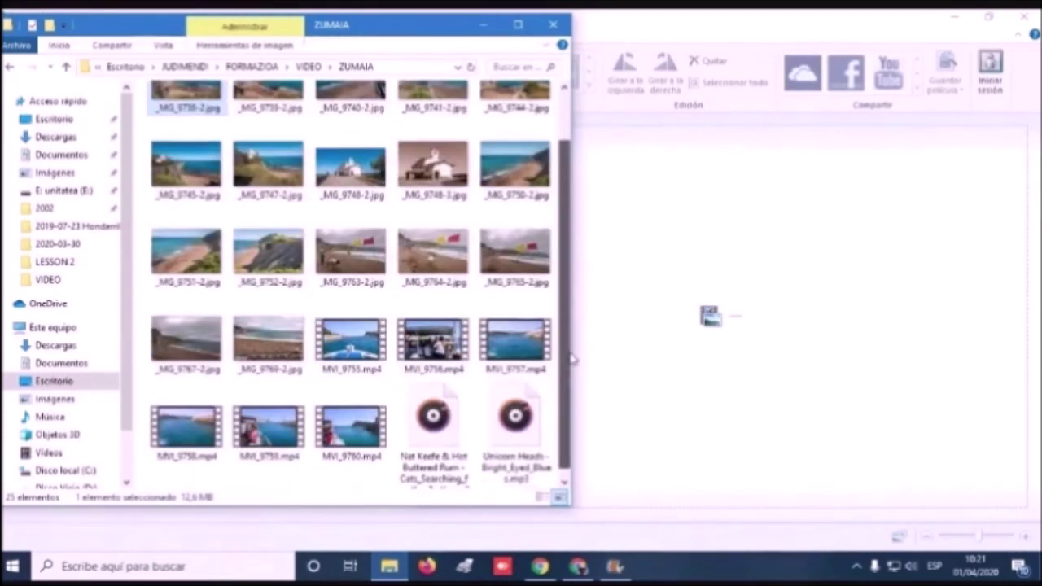
key(ctrl+shift+6)
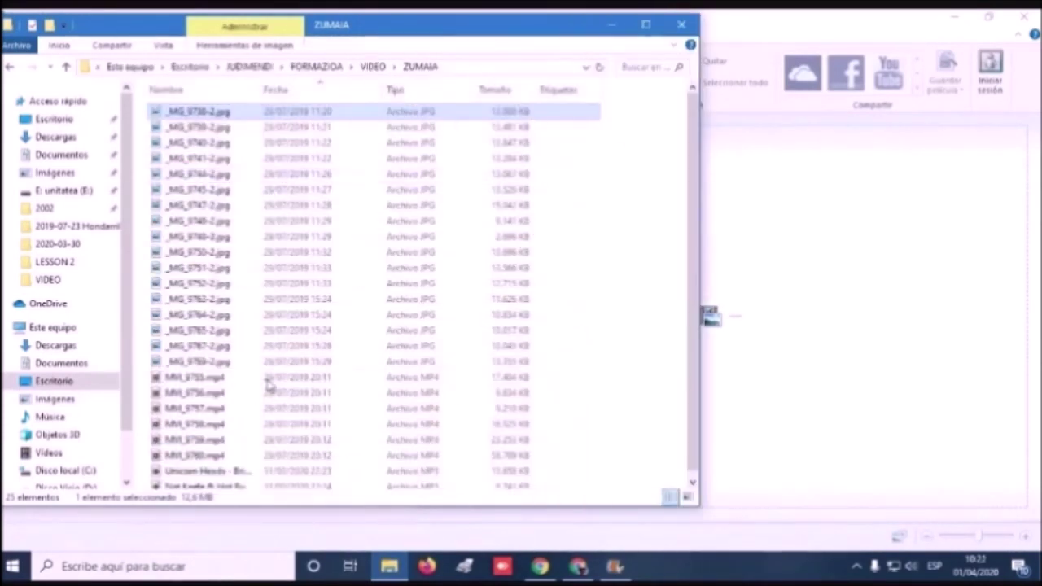
shift+click(291, 457)
drag(208, 121, 822, 235)
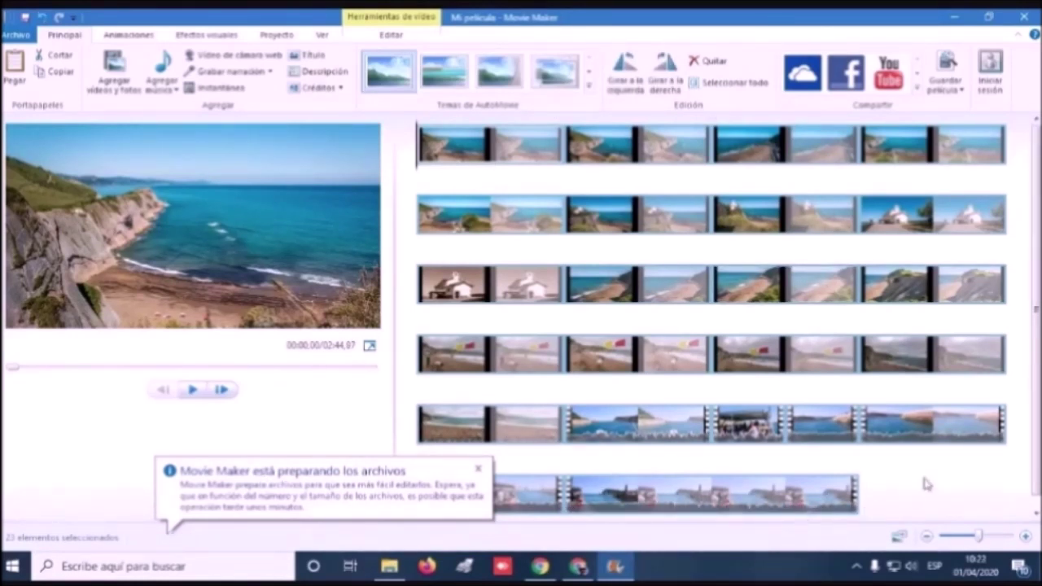
Step: Preview several of the coast photos at the beginning of the storyboard
click(527, 220)
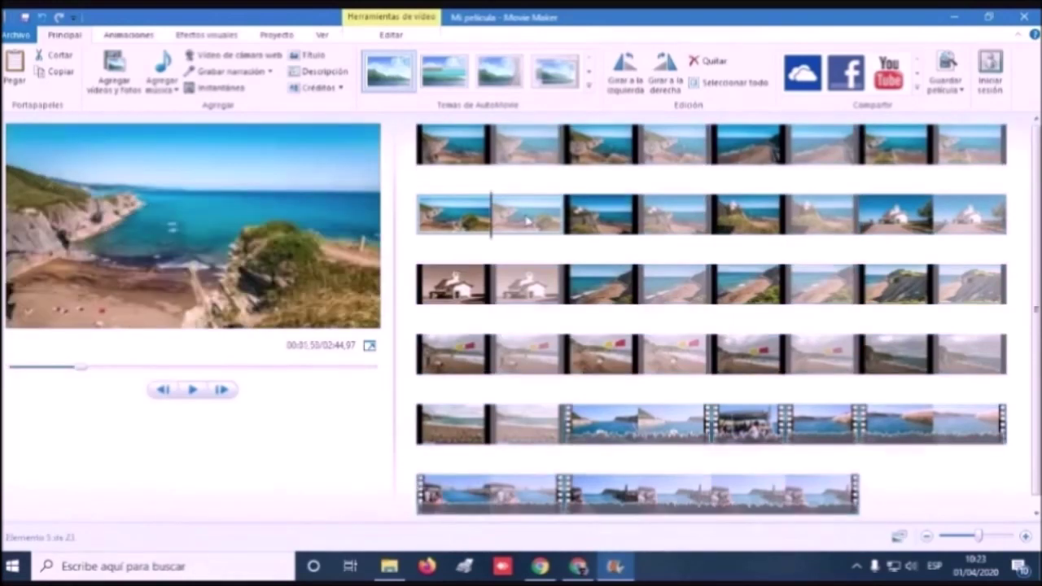
click(500, 150)
click(640, 150)
click(712, 151)
click(860, 146)
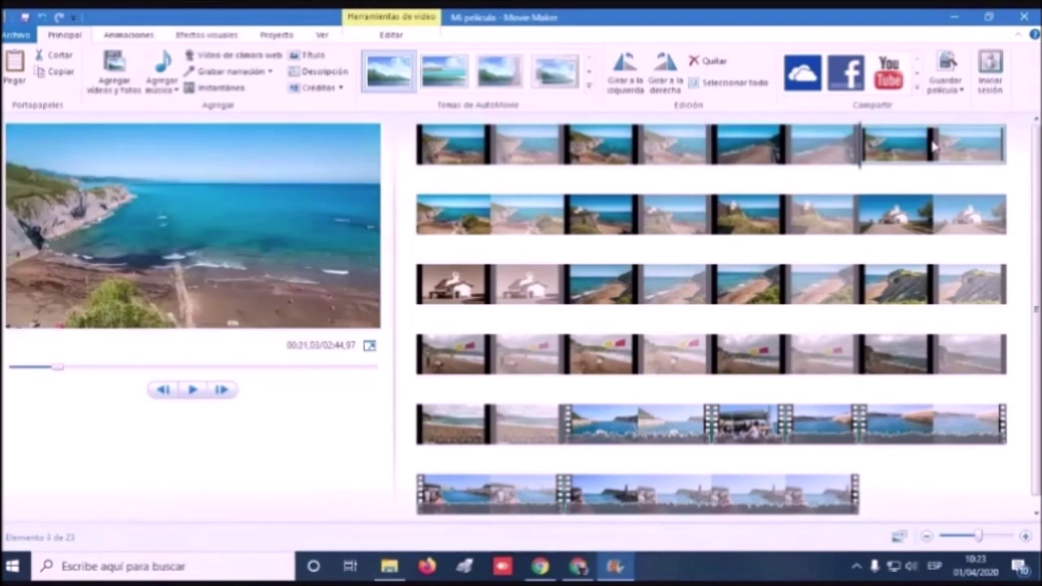
click(553, 226)
click(633, 228)
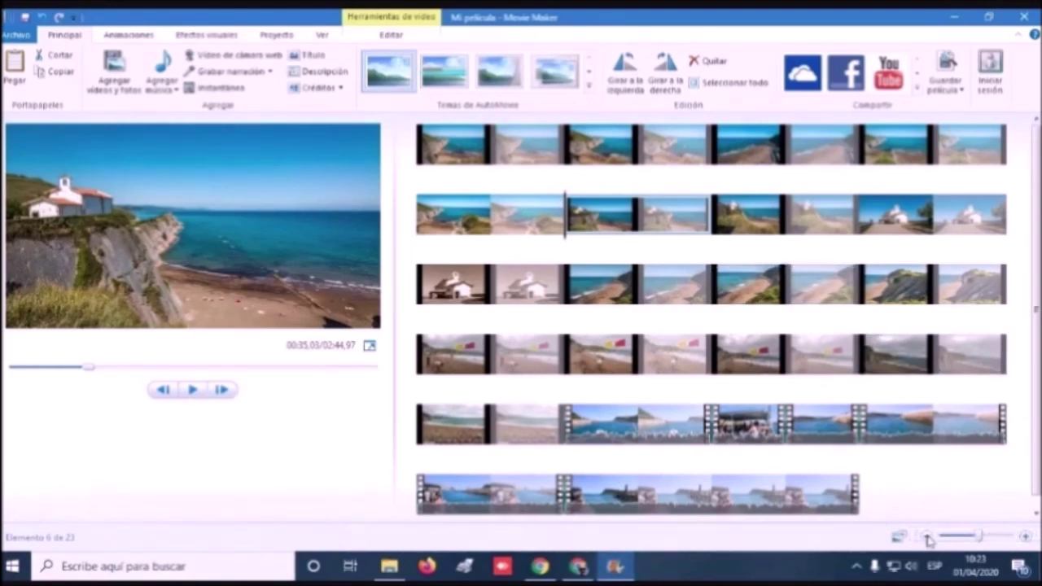
Step: Review the photos in storyboard order, from the first coast view to the cloudy beach shot, with more compact clip thumbnails
click(929, 537)
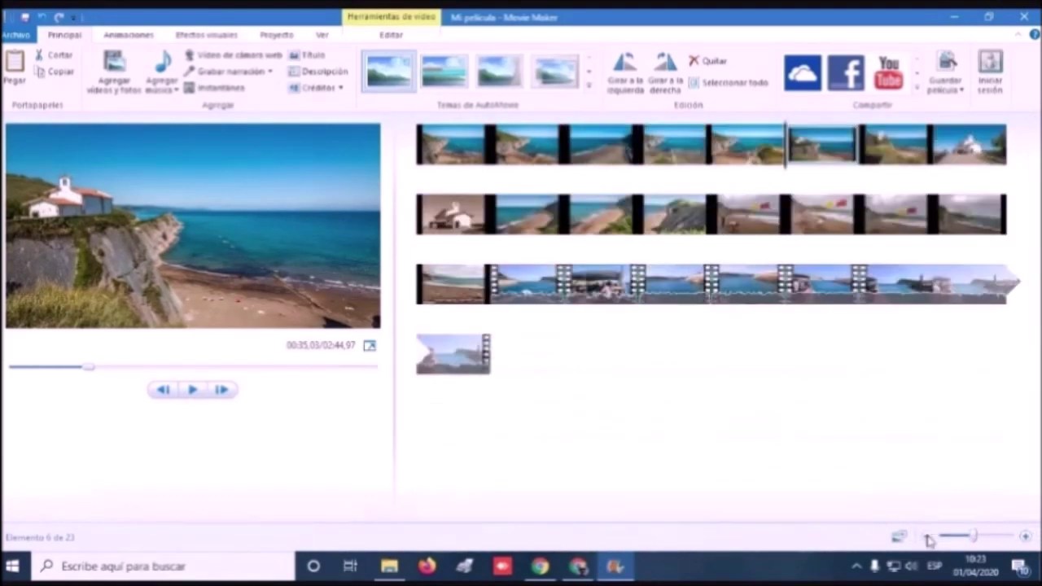
click(929, 537)
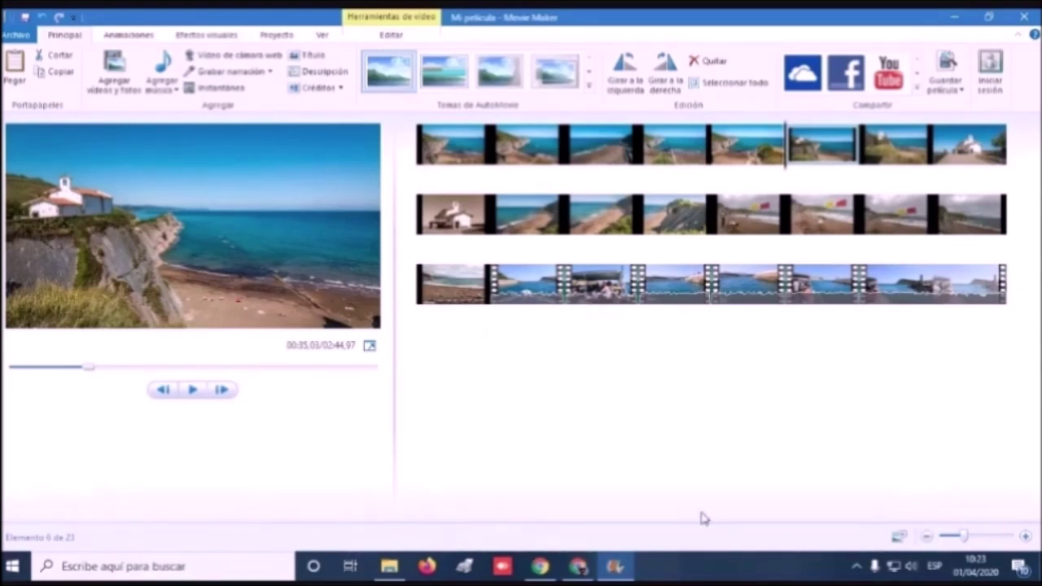
click(467, 169)
click(509, 158)
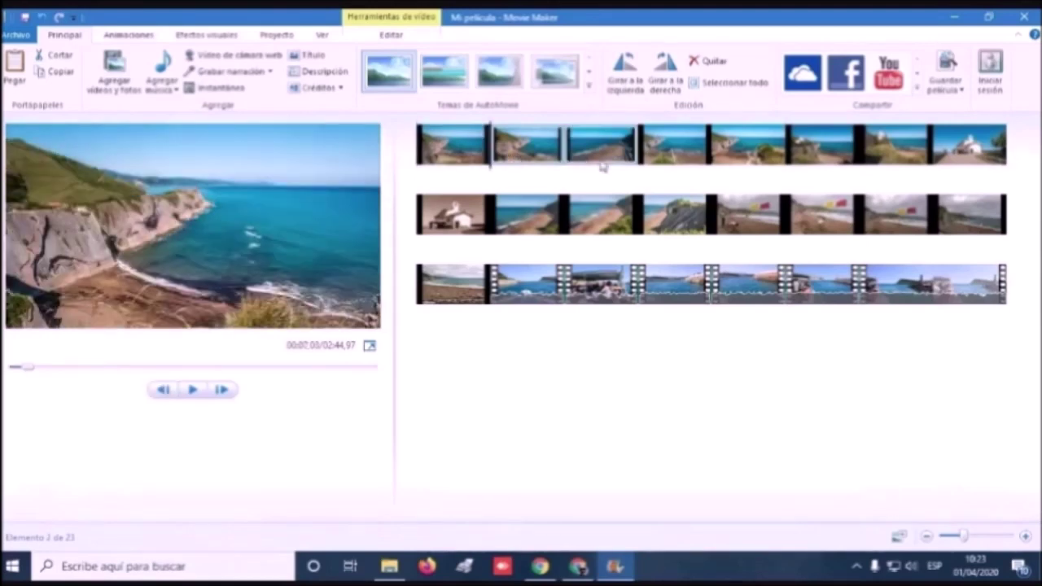
click(675, 151)
click(814, 156)
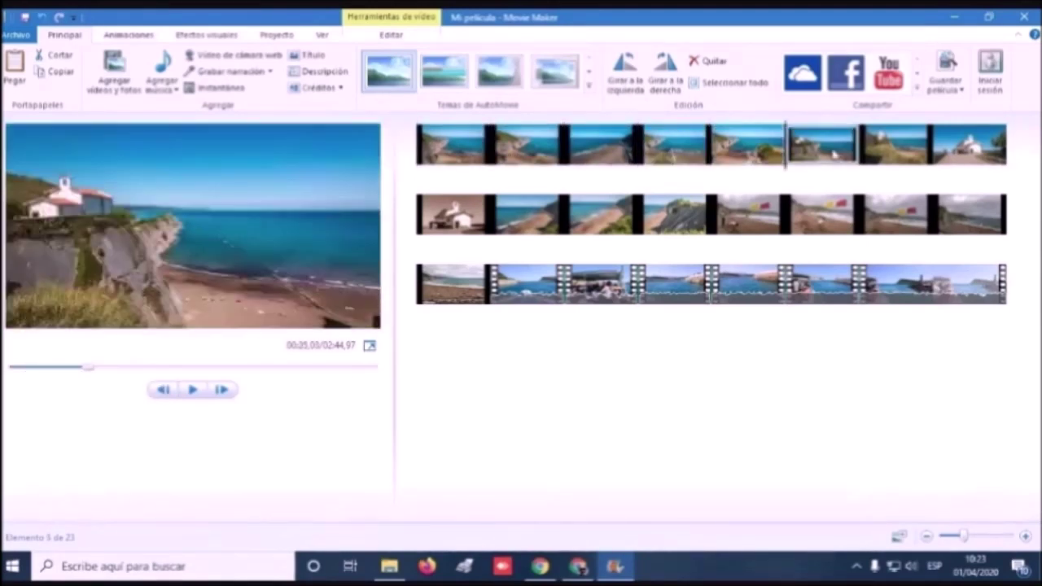
click(891, 157)
click(944, 161)
click(453, 215)
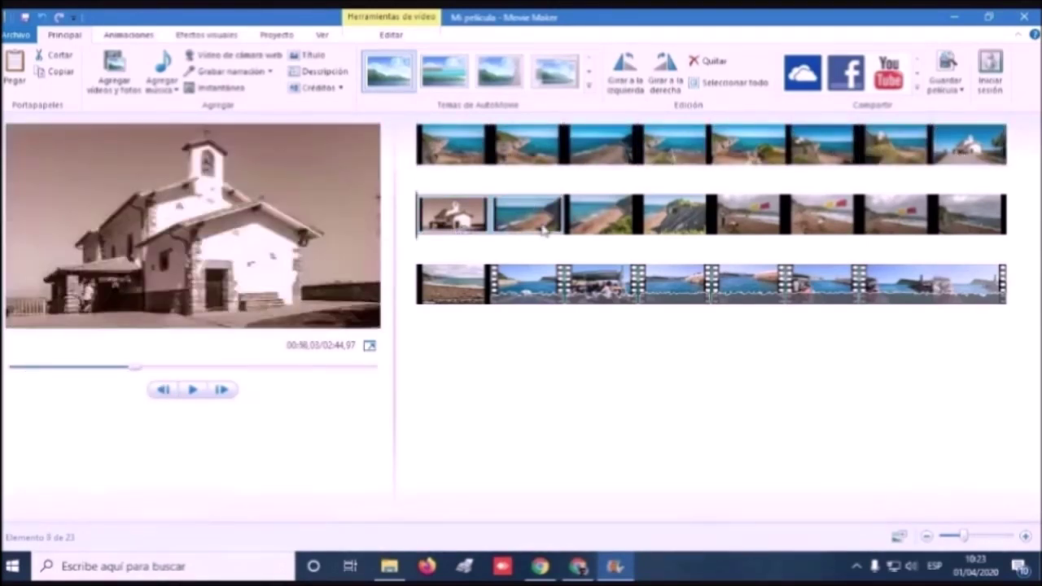
click(537, 224)
click(606, 226)
click(684, 226)
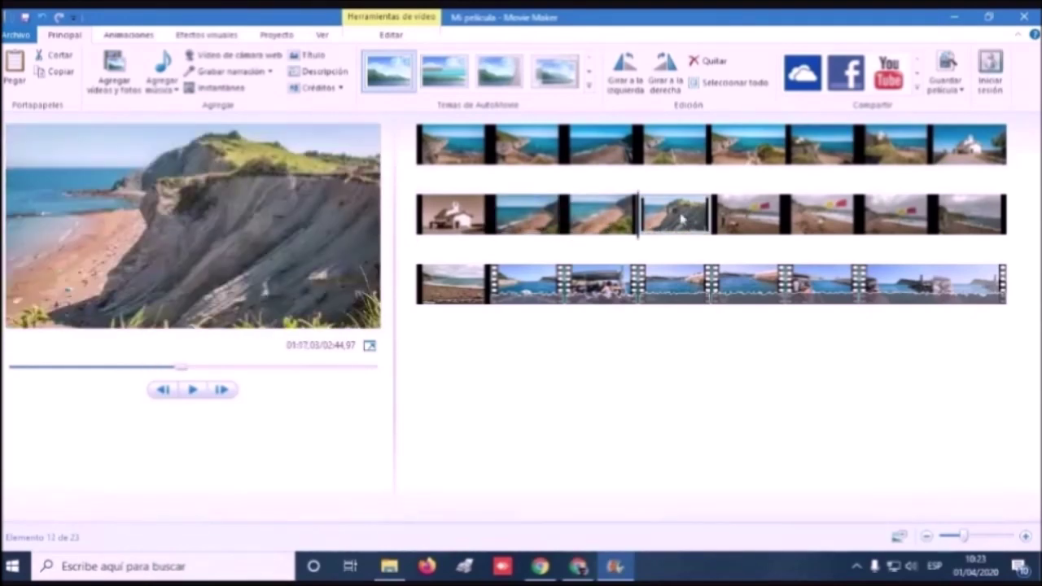
click(756, 225)
click(814, 225)
click(893, 214)
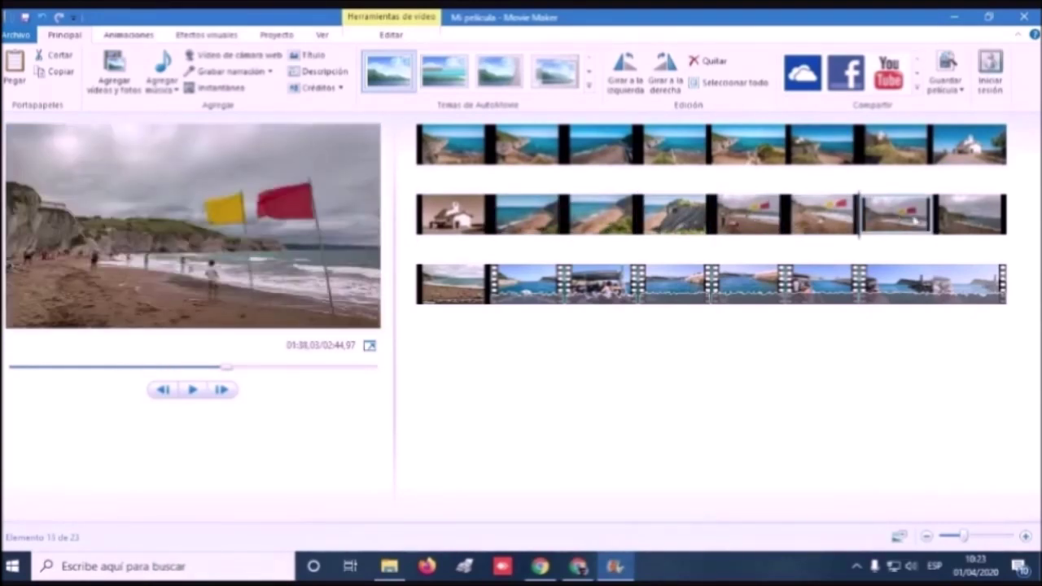
click(958, 215)
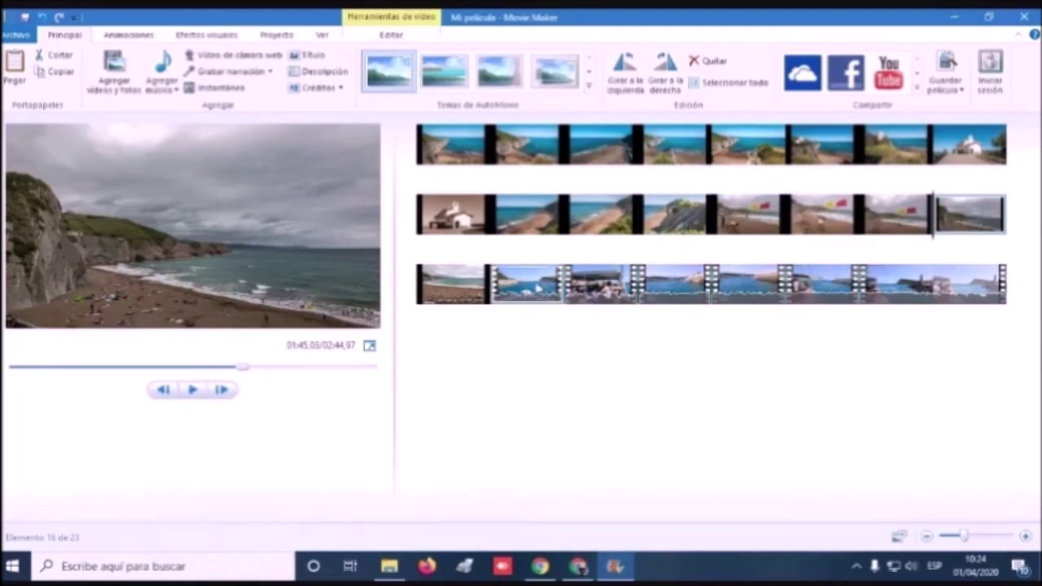
Step: Move all the boat-trip videos on the storyboard to directly before the first beach flag photo, _MG_9763-2.jpg
drag(533, 293, 686, 232)
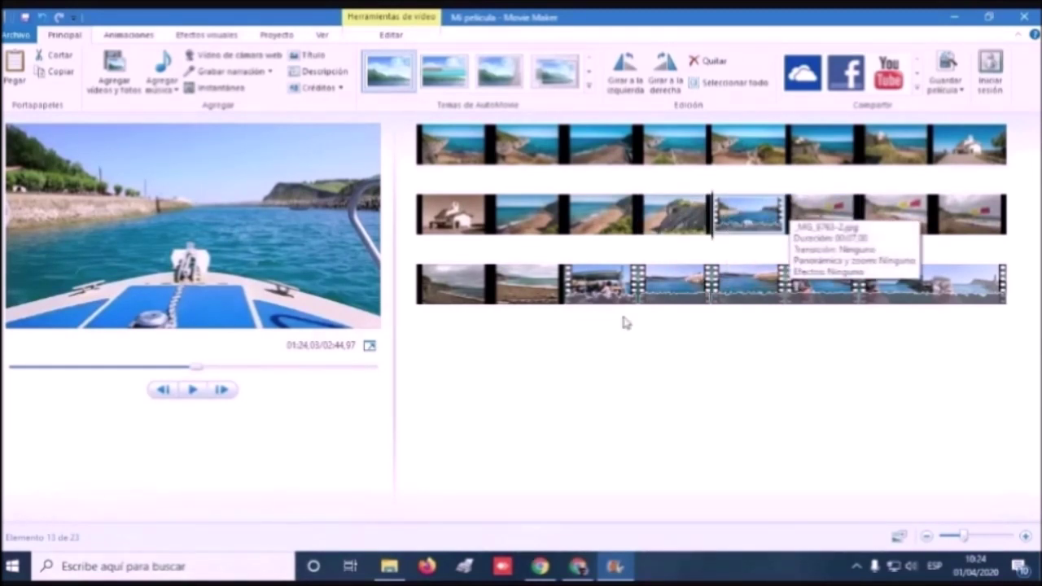
click(601, 290)
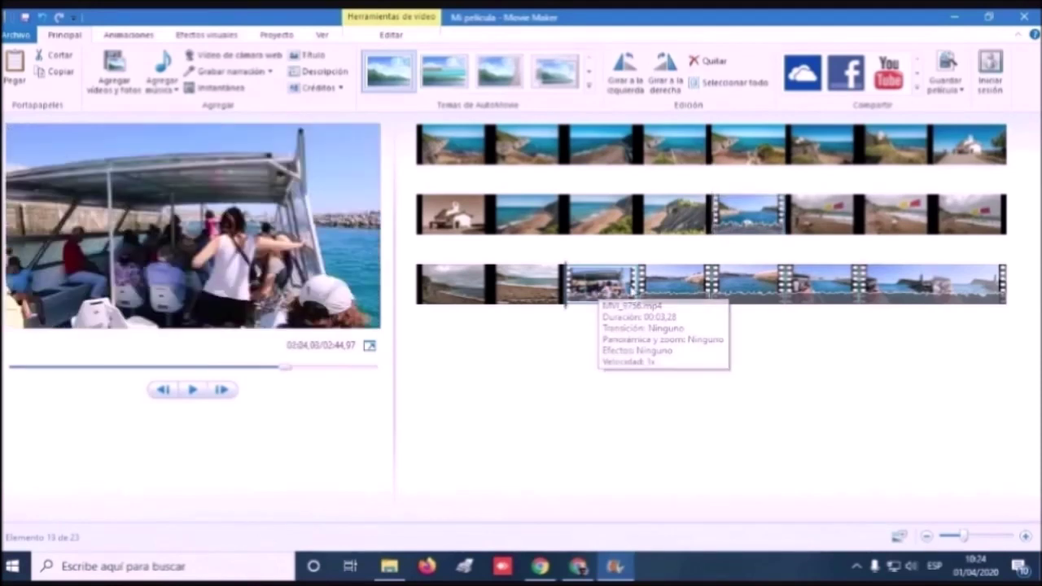
shift+click(907, 286)
drag(676, 286, 788, 222)
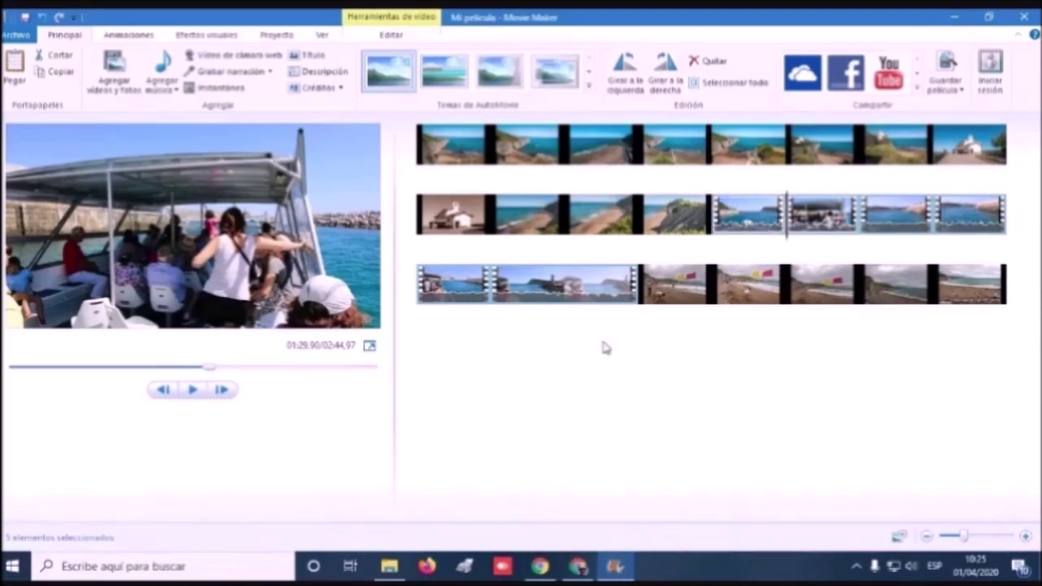
Step: Add the Unicorn Heads and Nat Keefe MP3 songs from the ZUMAIA folder and move the music to the start of the movie
mouse_move(393, 575)
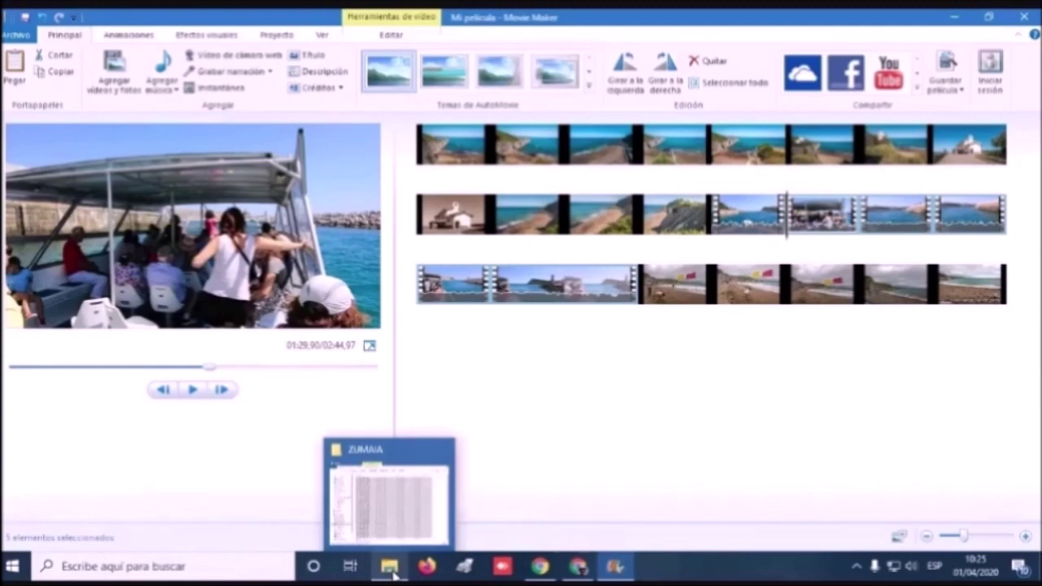
click(393, 574)
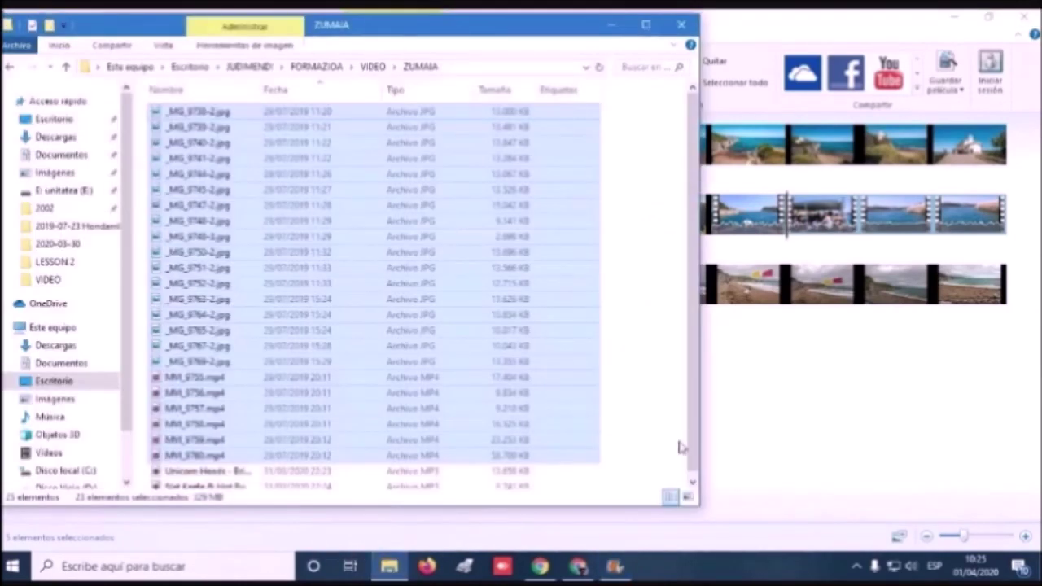
scroll(692, 444, down, 1)
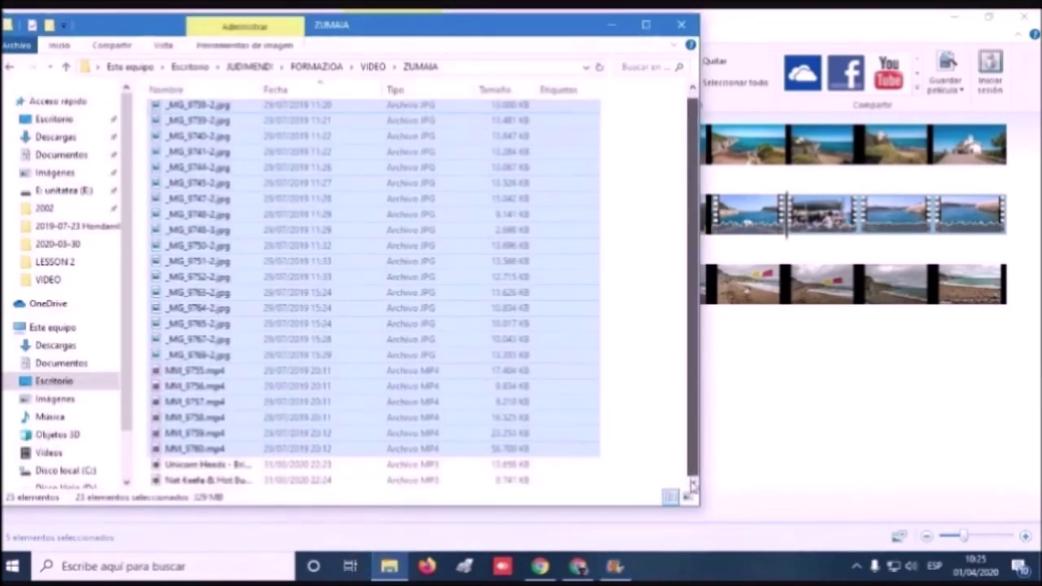
click(184, 465)
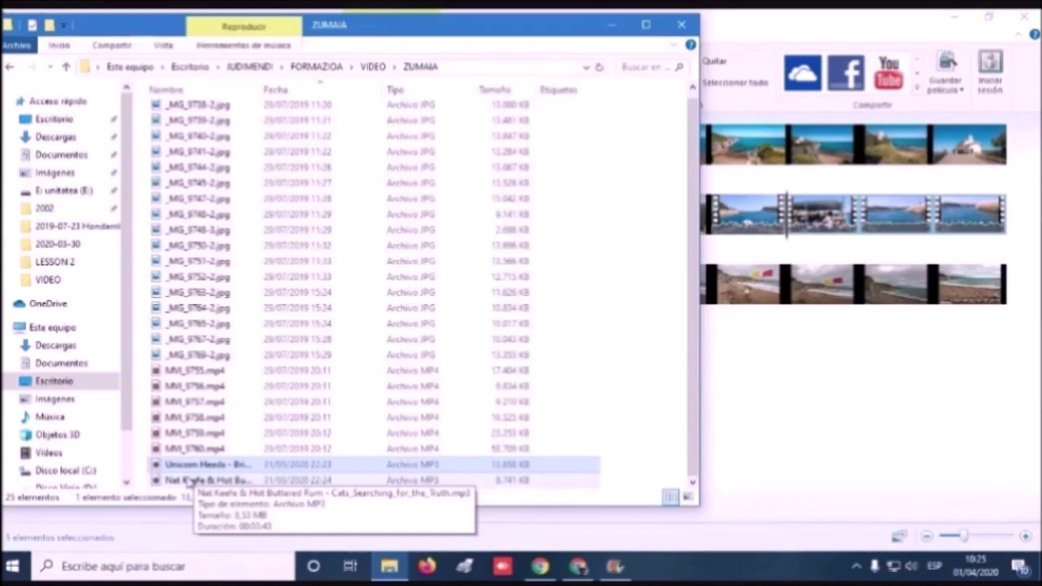
shift+click(188, 481)
drag(181, 470, 794, 175)
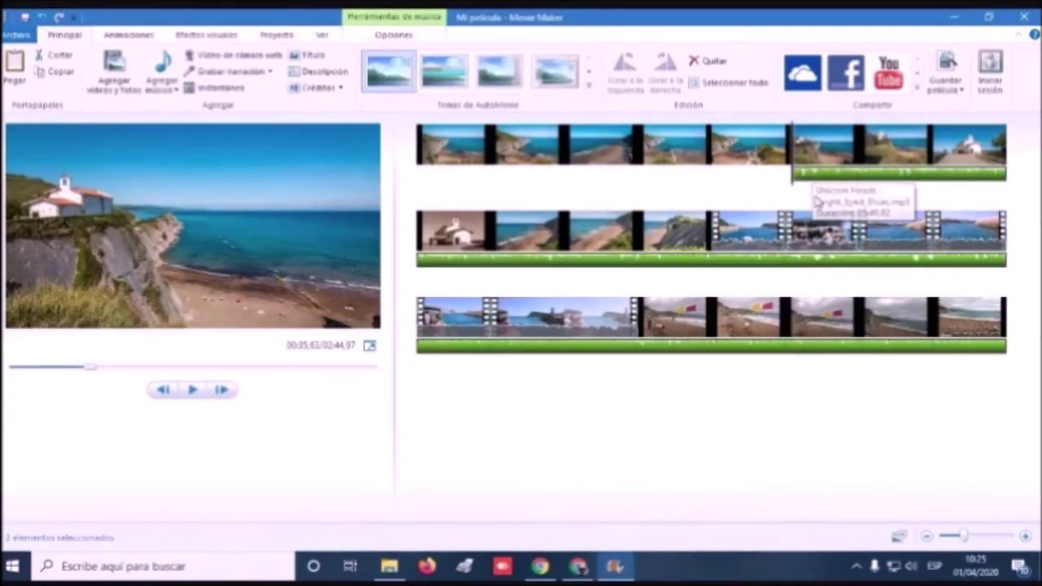
drag(806, 174, 422, 184)
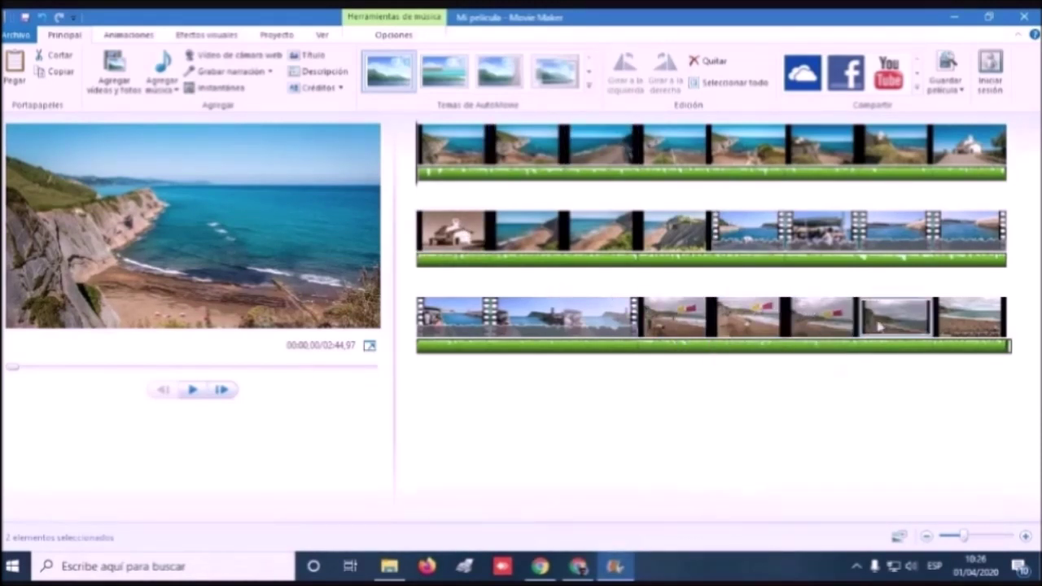
Step: Check the end of the music track and view the file browser for adding videos and photos
click(1009, 349)
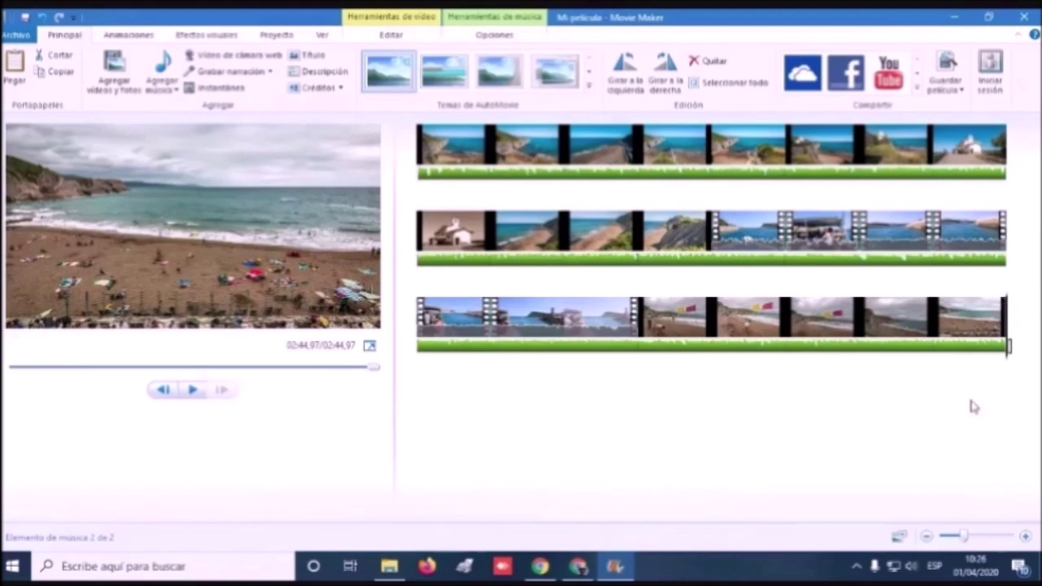
click(1029, 400)
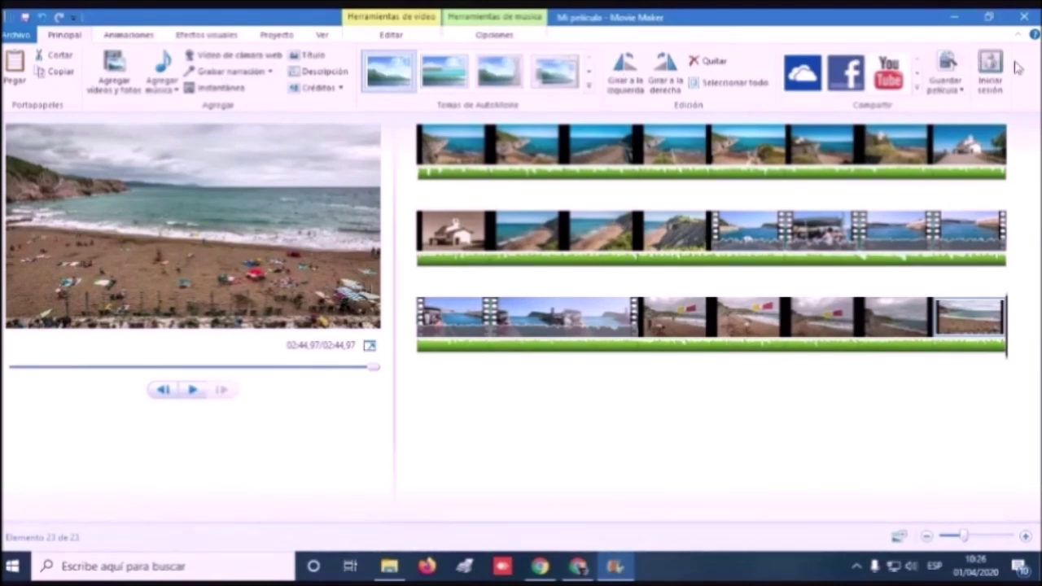
click(113, 69)
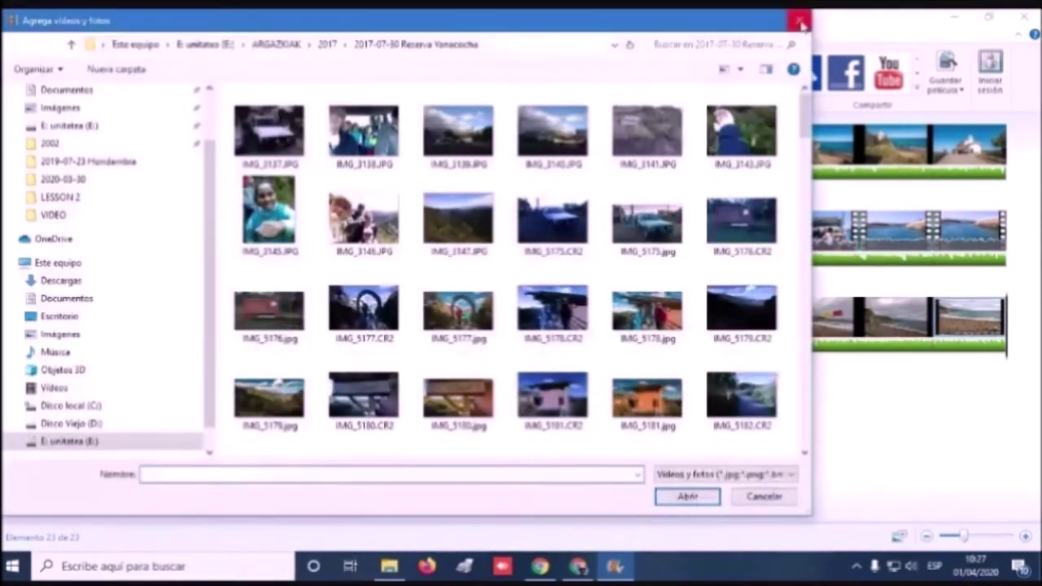
click(763, 498)
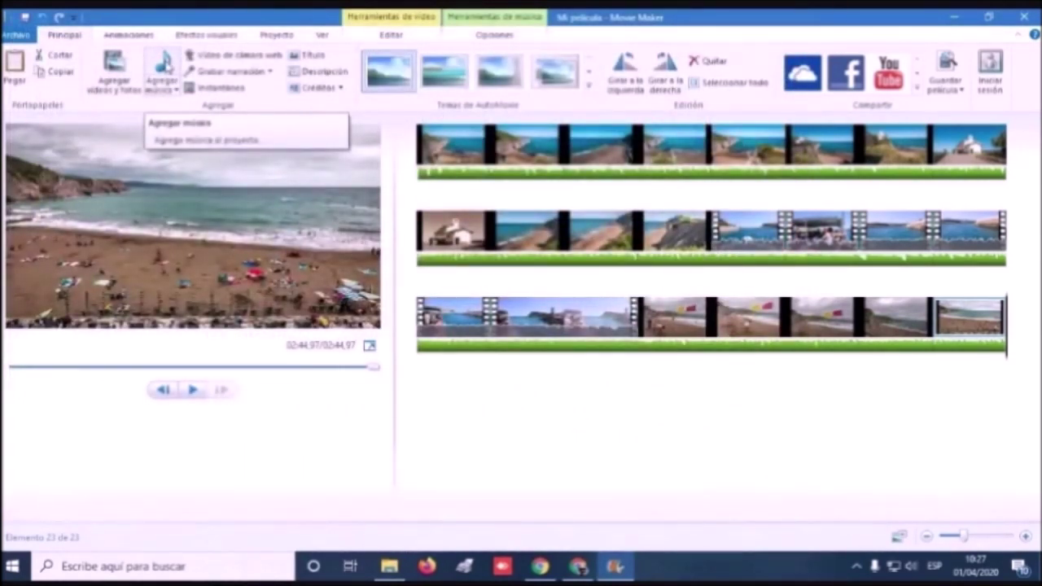
Step: View the sources available for adding music and preview the first four coast photos on the storyboard
click(165, 67)
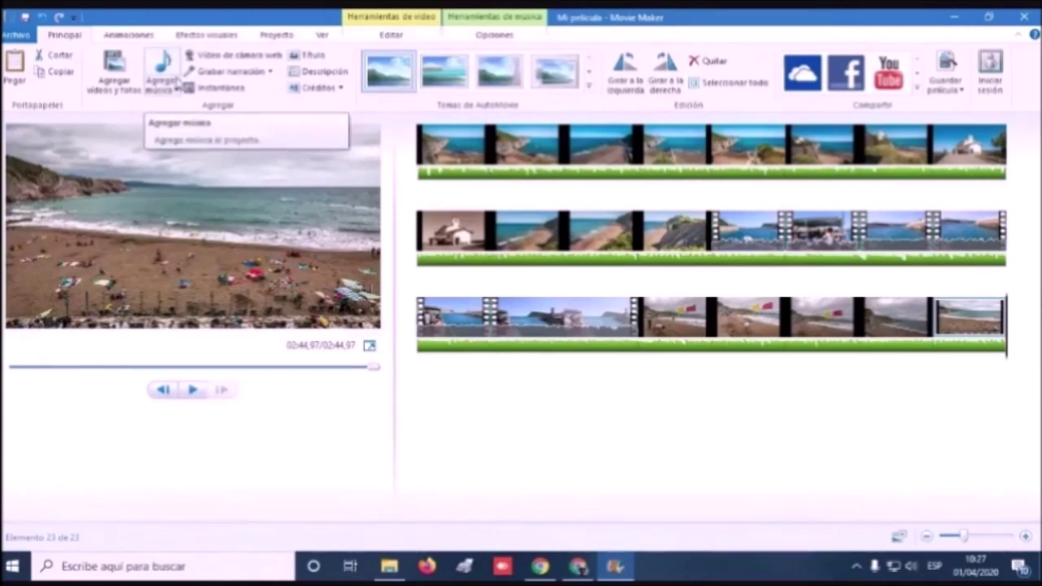
click(171, 91)
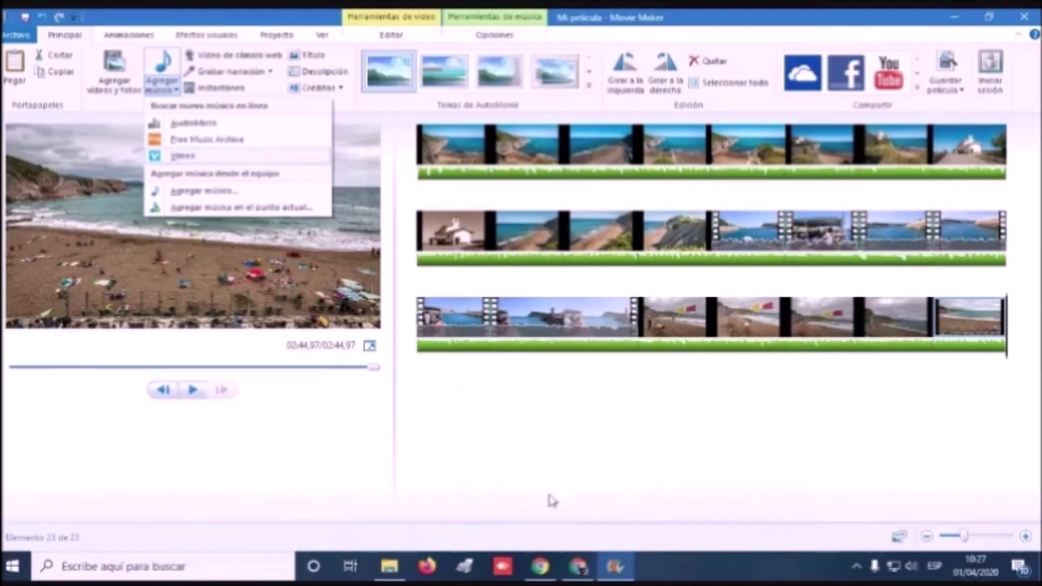
click(545, 406)
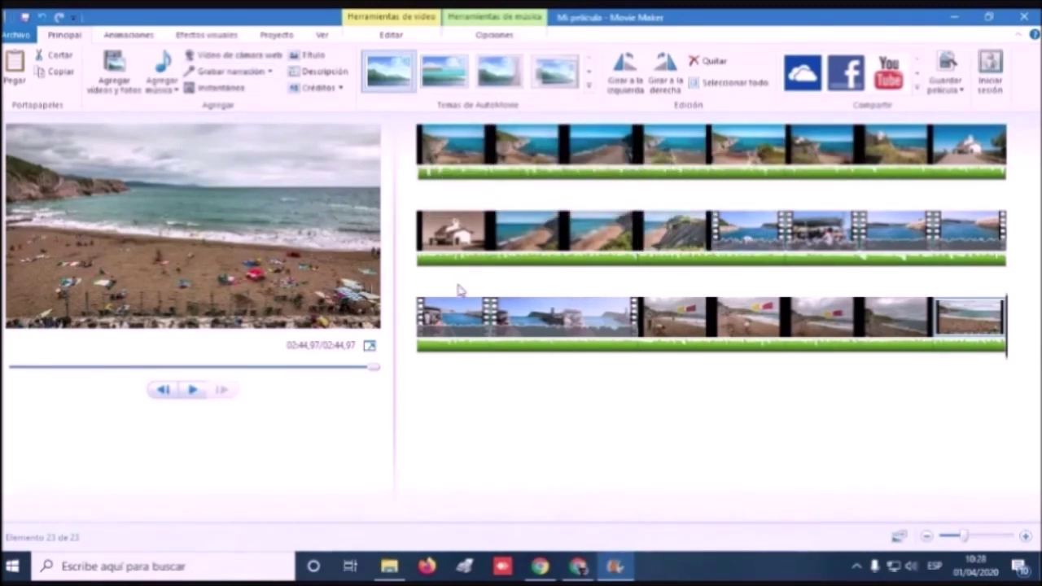
click(447, 149)
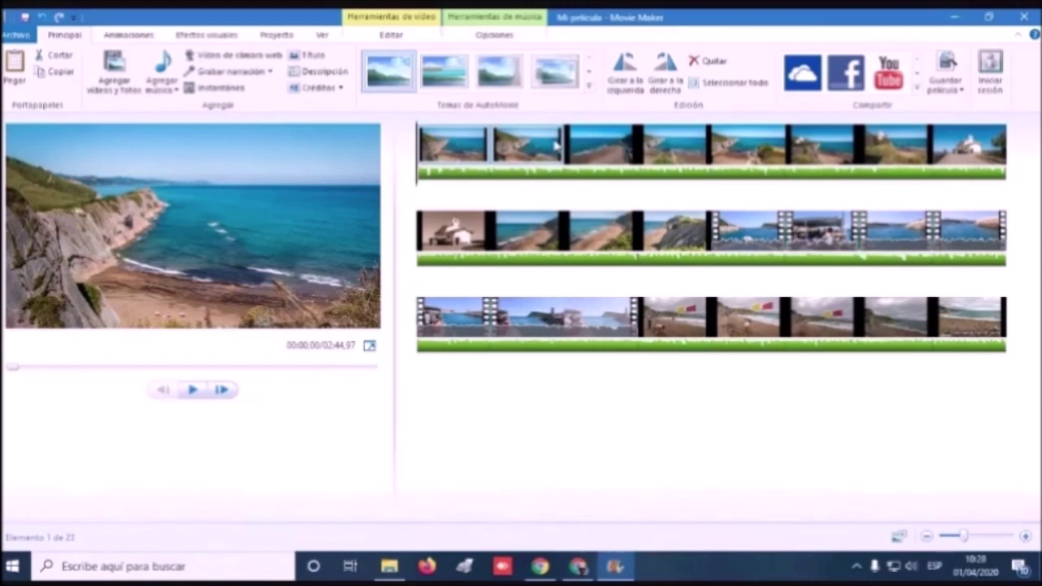
click(527, 150)
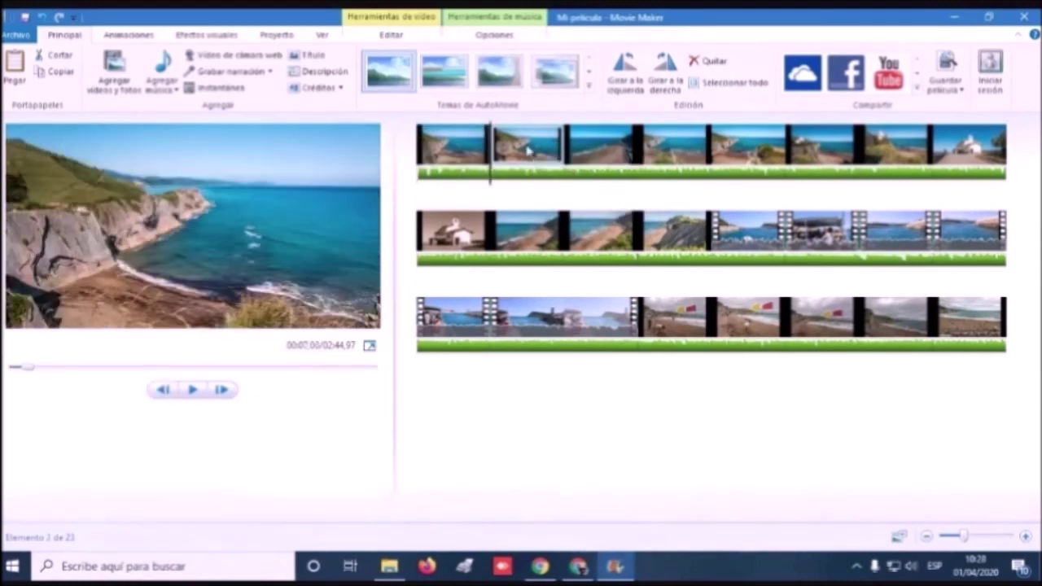
click(595, 150)
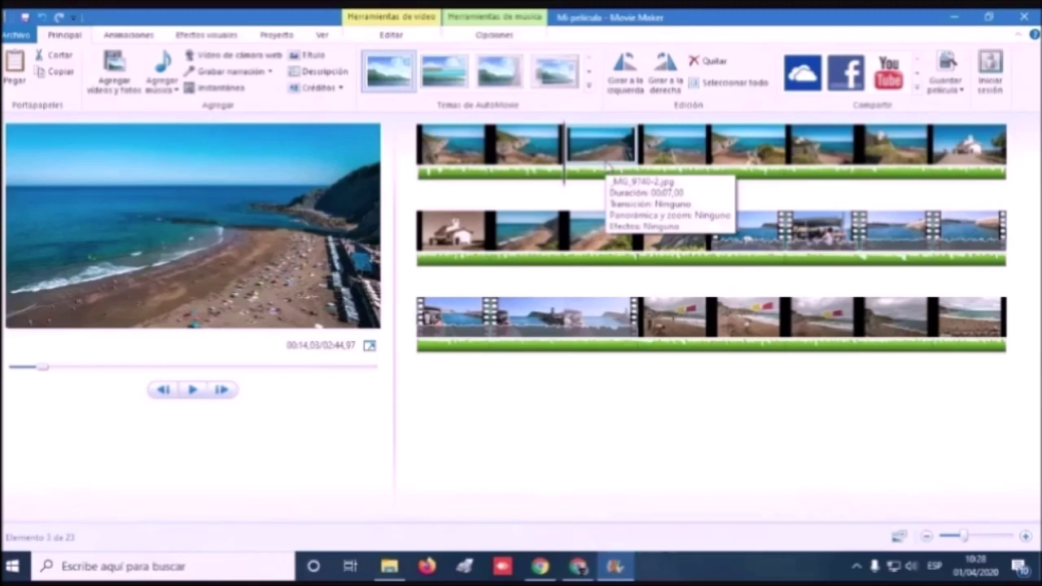
click(661, 155)
Step: Insert a title before the sixth photo, the clifftop chapel view, and replace its placeholder text with ZUMAIA
click(766, 150)
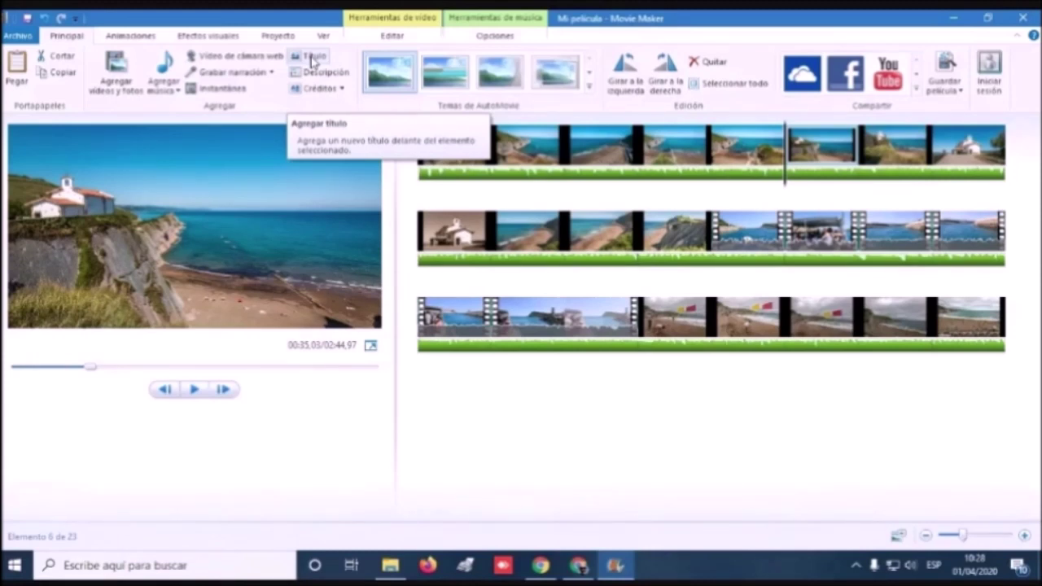
click(312, 61)
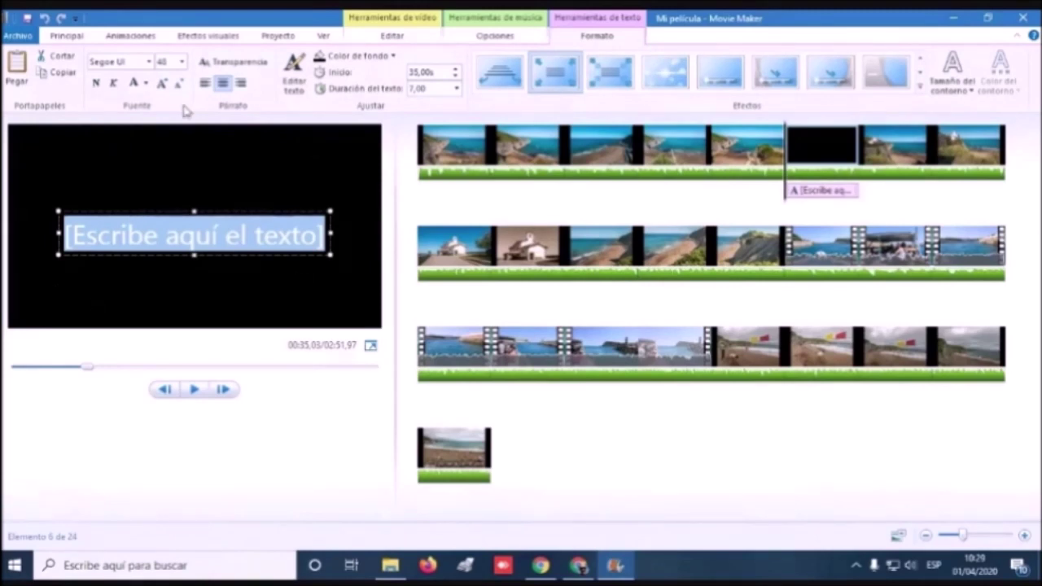
click(81, 236)
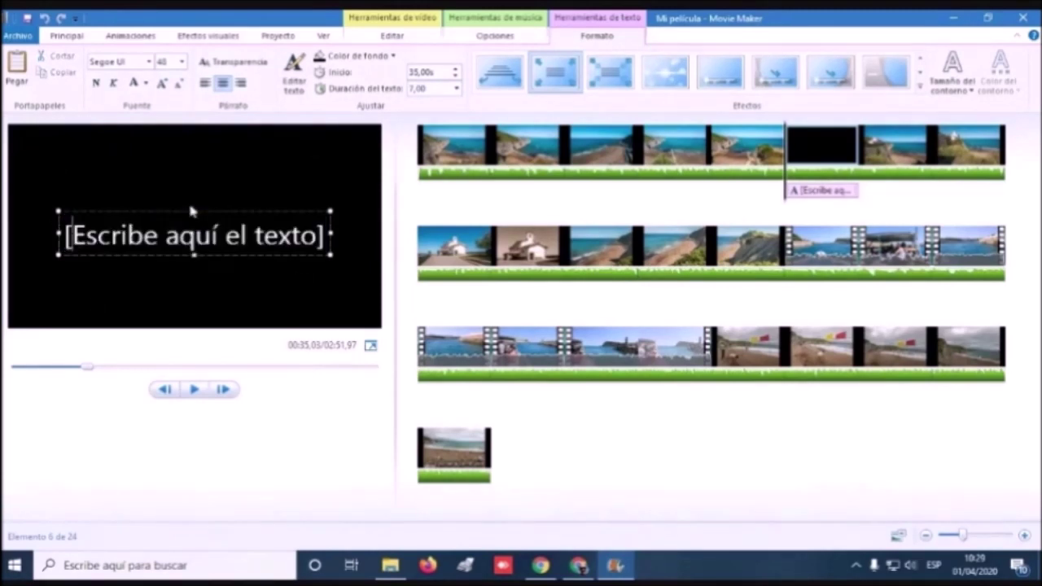
key(Delete)
key(Delete)
key(Delete)
key(Delete)
key(Delete)
key(Delete)
key(Delete)
key(Delete)
key(Delete)
key(Delete)
key(Delete)
key(Delete)
key(Delete)
key(Delete)
key(Delete)
key(Delete)
key(Delete)
key(Delete)
key(Delete)
key(Delete)
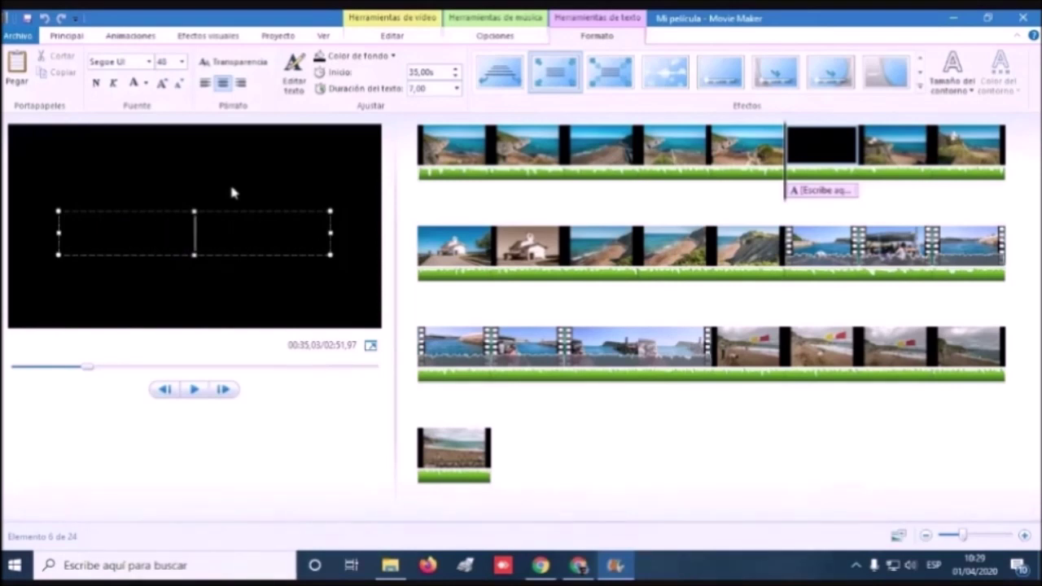
text(ZUMAIA)
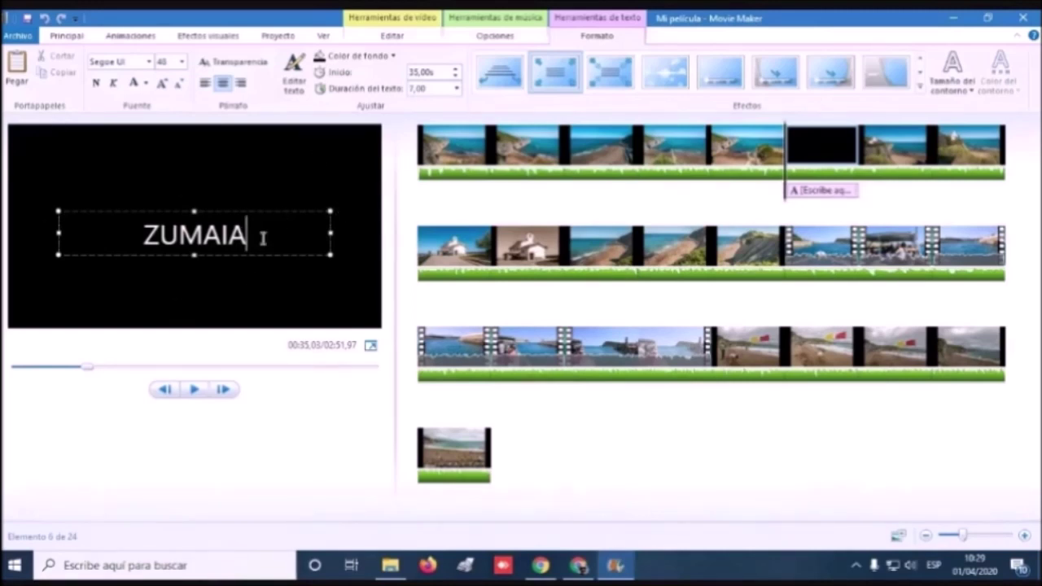
Step: Format the ZUMAIA title text in bold yellow Segoe Print
drag(249, 235, 138, 236)
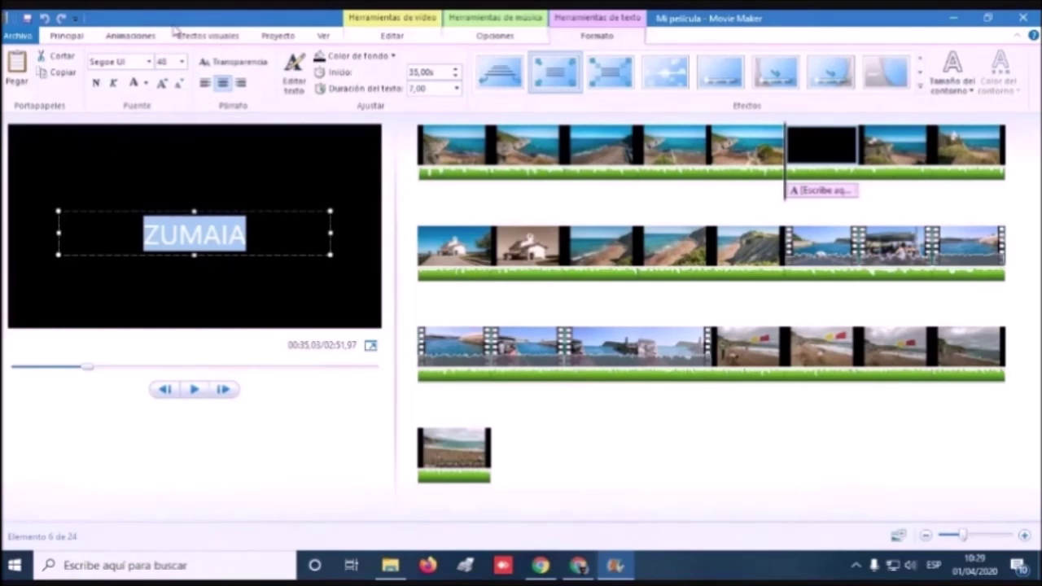
click(148, 62)
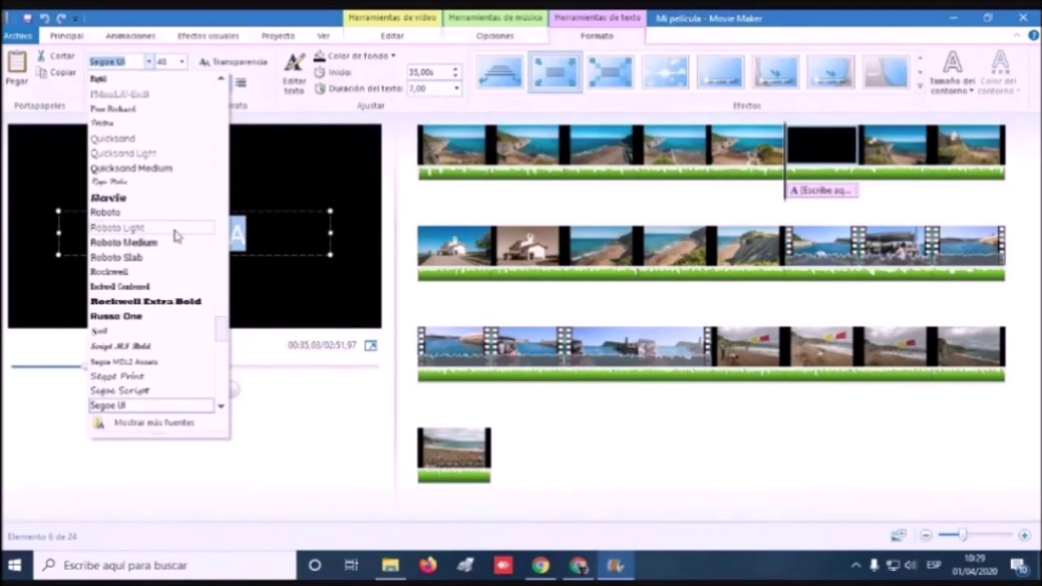
click(149, 380)
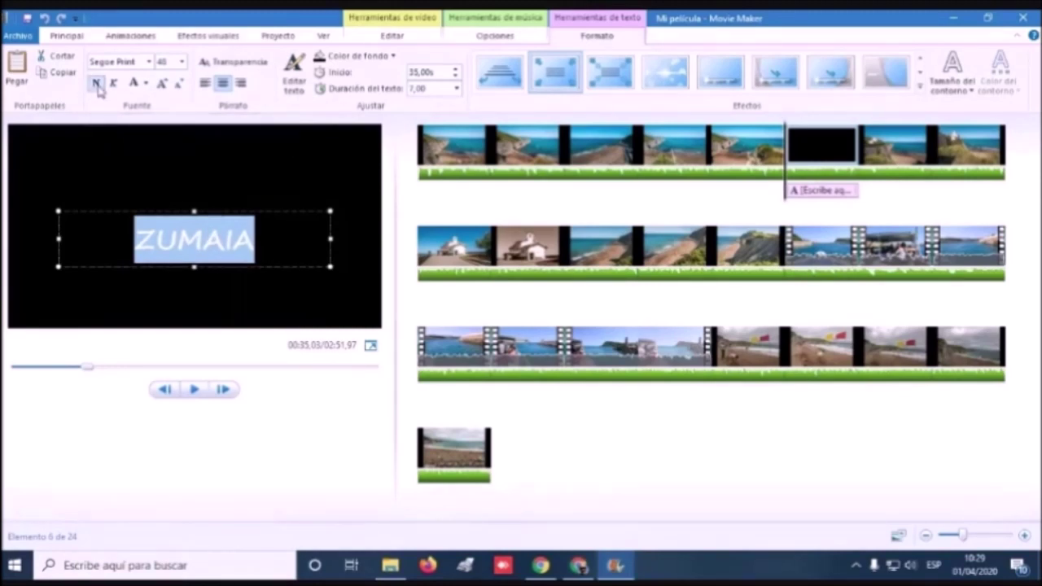
click(145, 84)
click(148, 148)
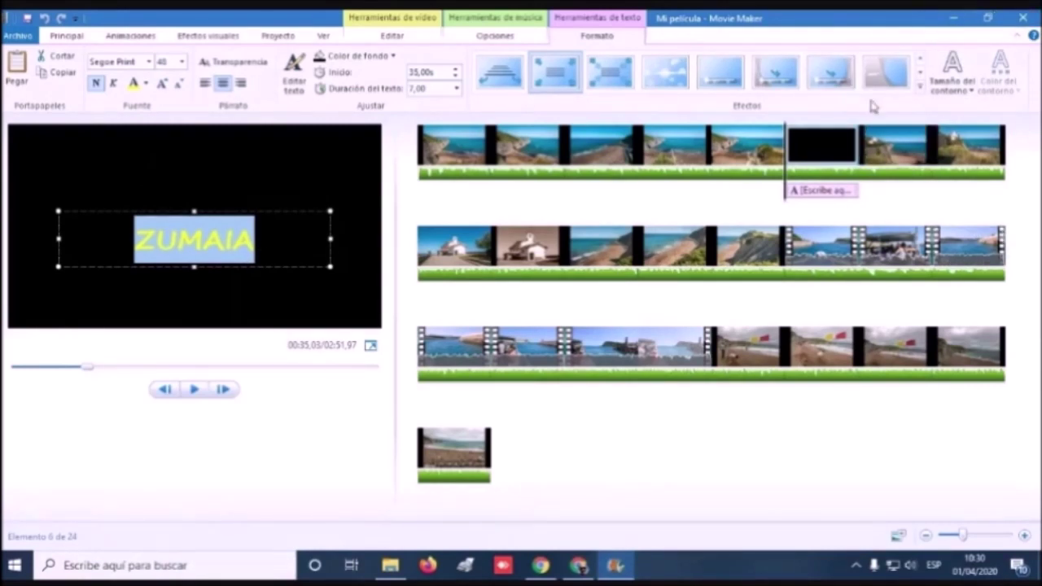
Step: Give the ZUMAIA title text a narrow (Estrecho) outline in black (Negro)
click(942, 91)
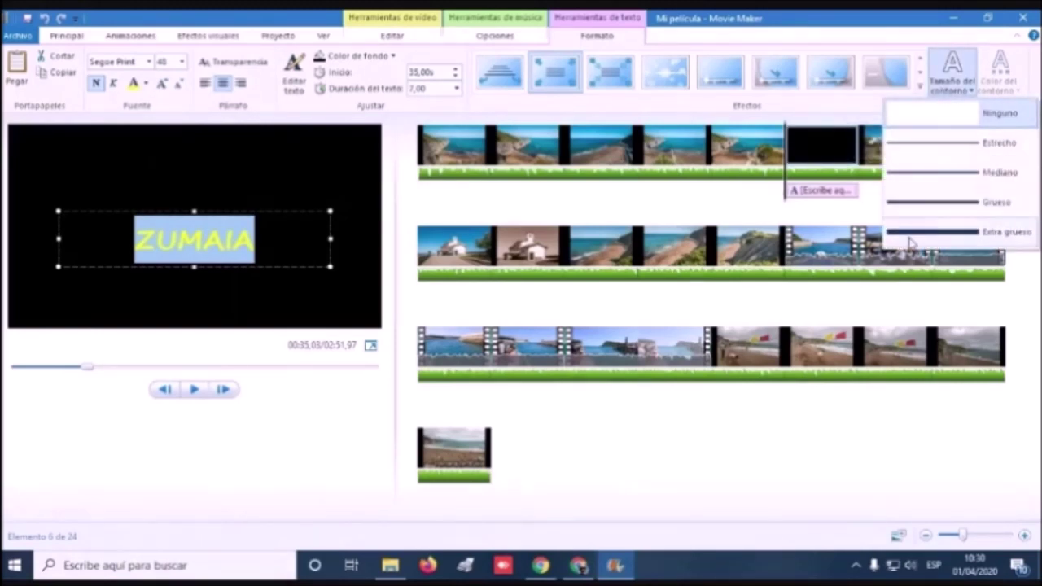
click(901, 146)
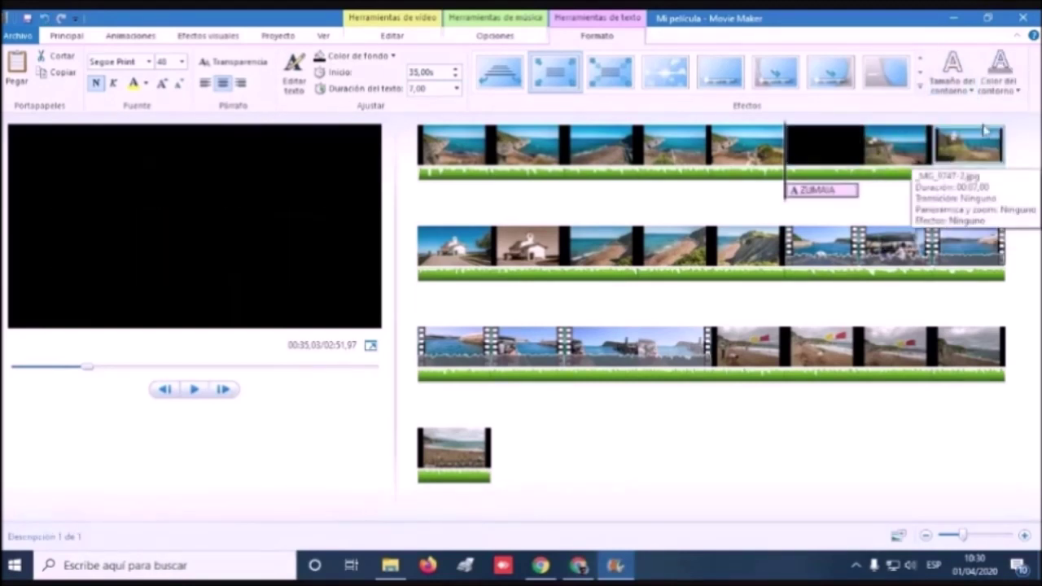
click(995, 91)
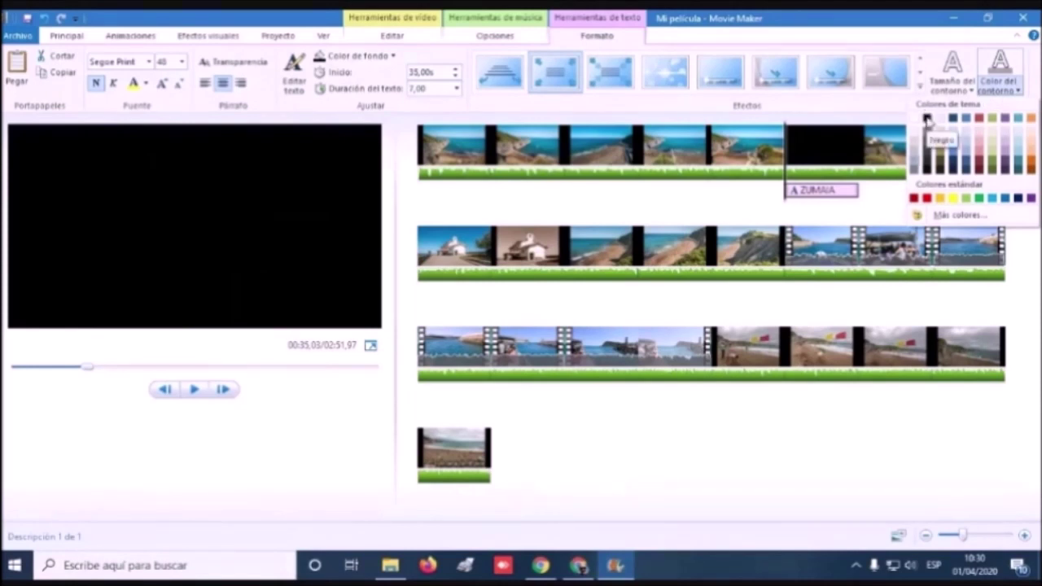
click(927, 119)
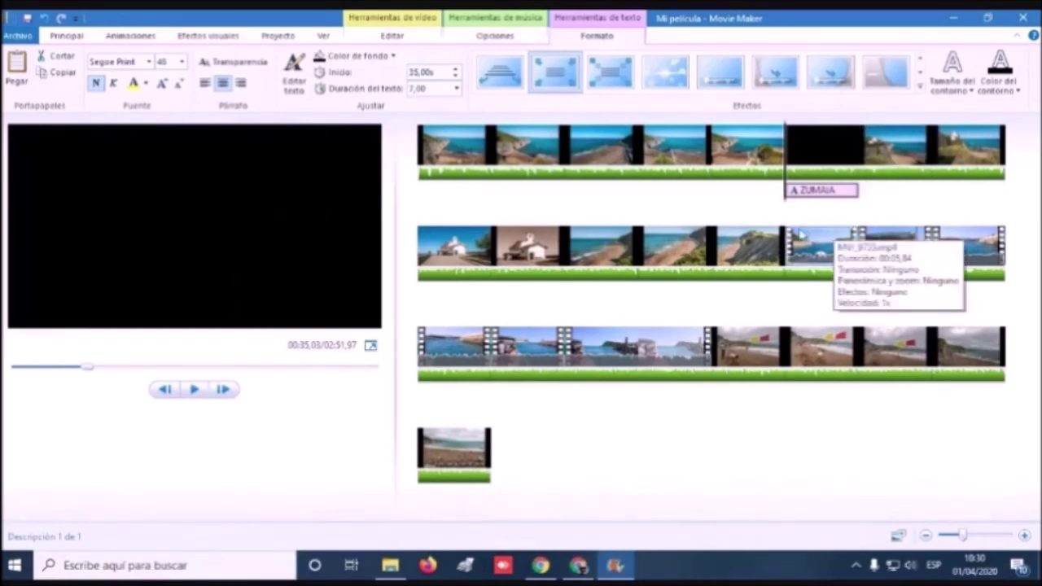
Step: Move the black ZUMAIA title clip before the first coast photo and play back the opening of the movie
click(814, 148)
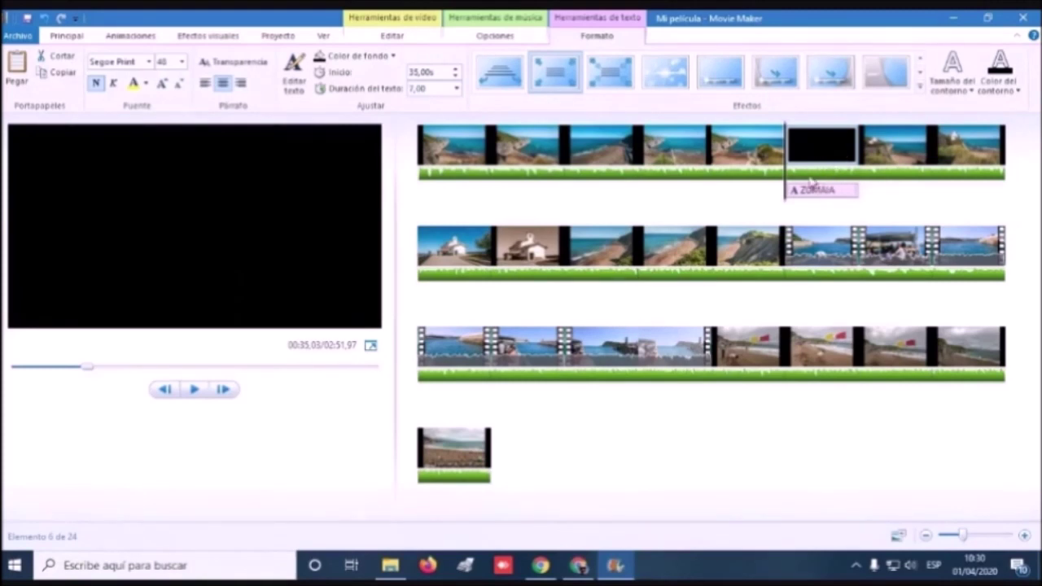
click(428, 145)
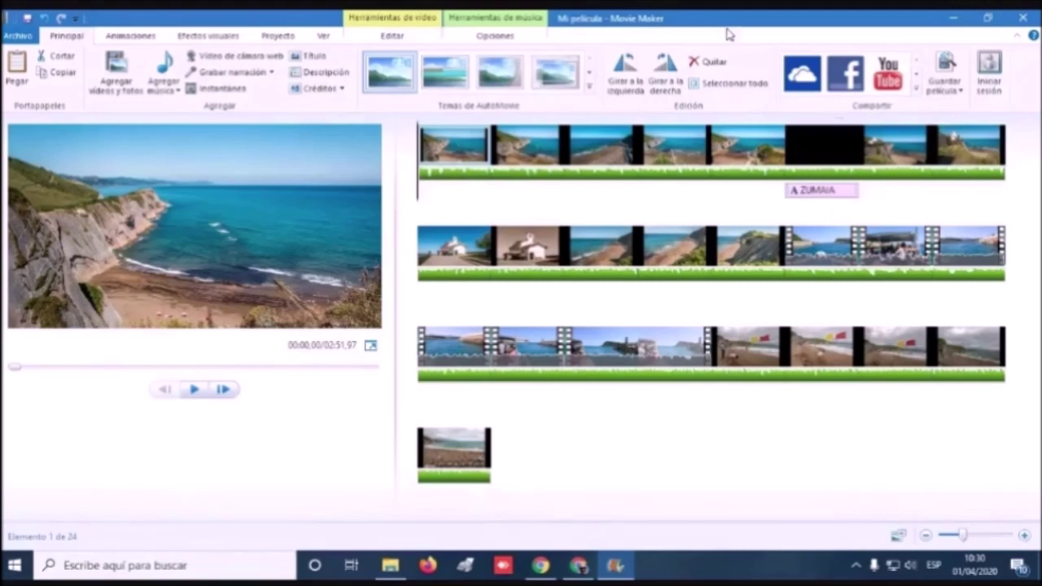
mouse_move(819, 149)
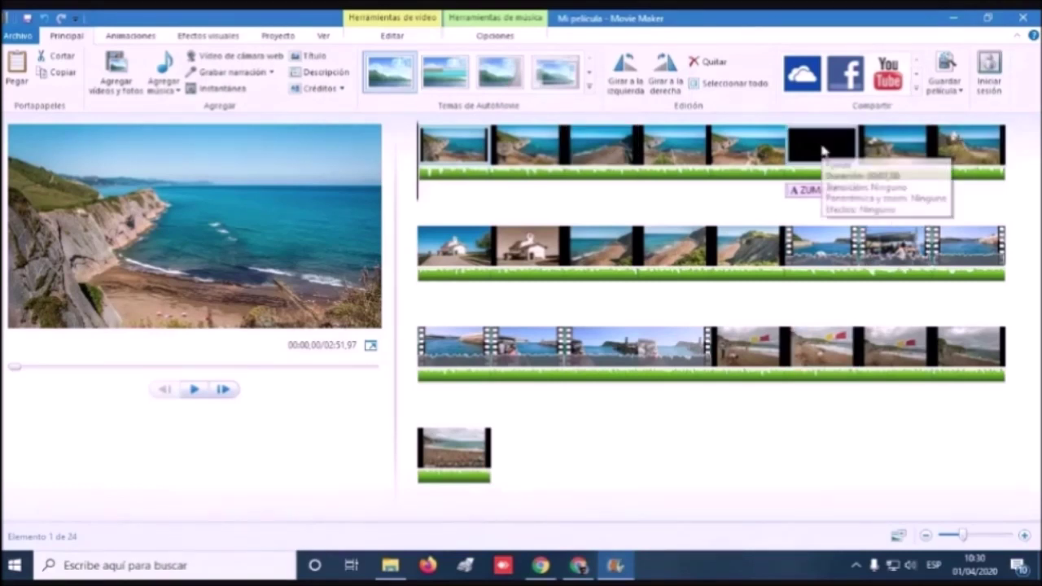
drag(816, 148, 439, 162)
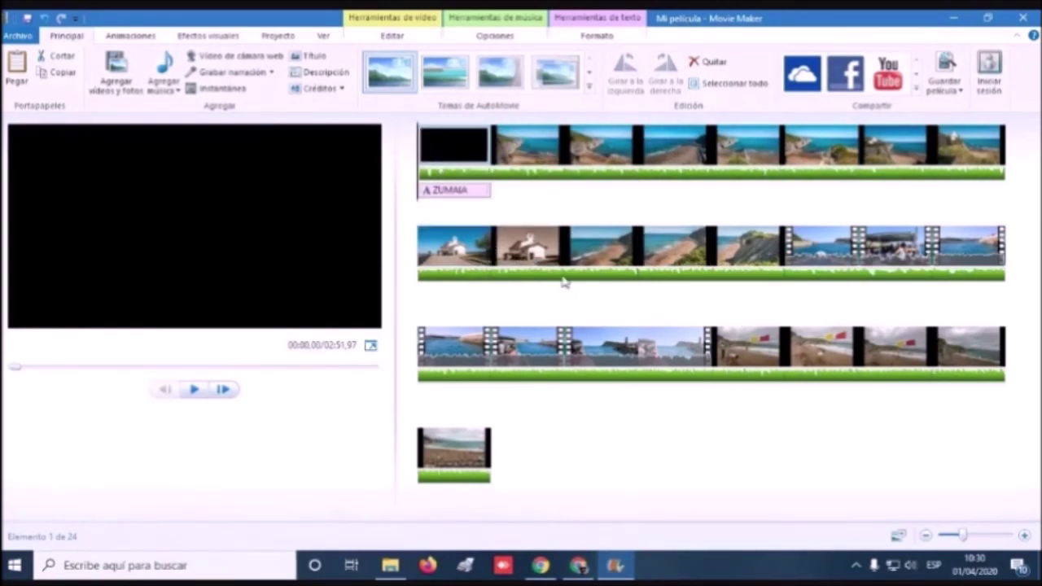
mouse_move(563, 279)
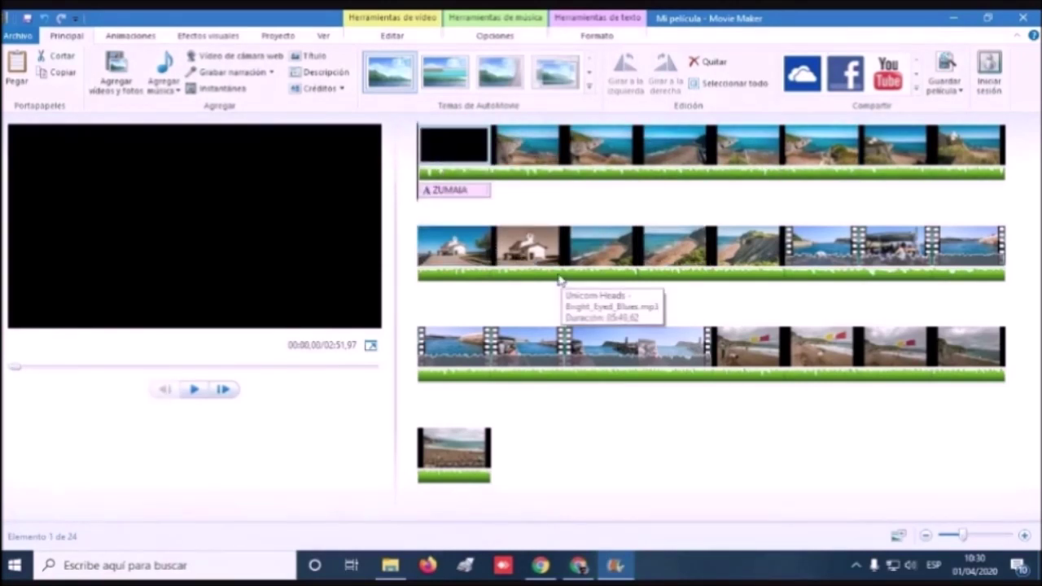
click(195, 392)
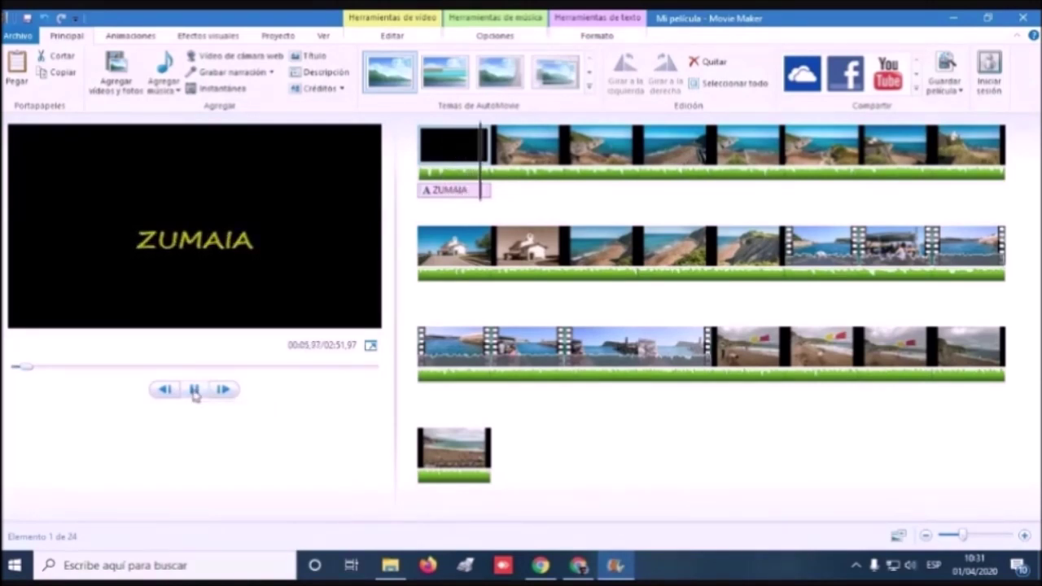
click(195, 390)
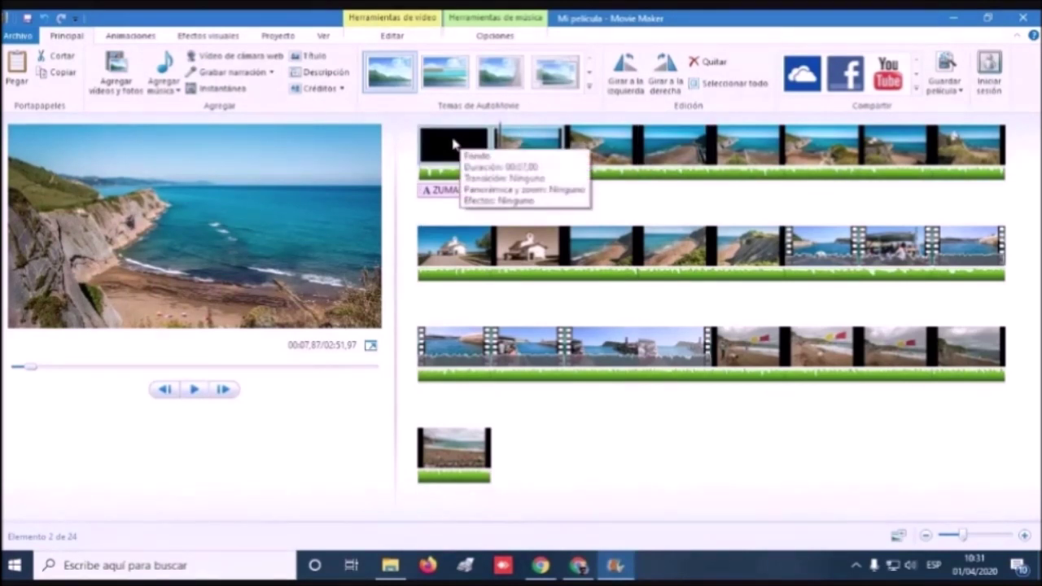
Step: Delete the black title background clip and place the ZUMAIA text over the first coast photo at the start of the movie
click(430, 190)
drag(429, 191, 534, 198)
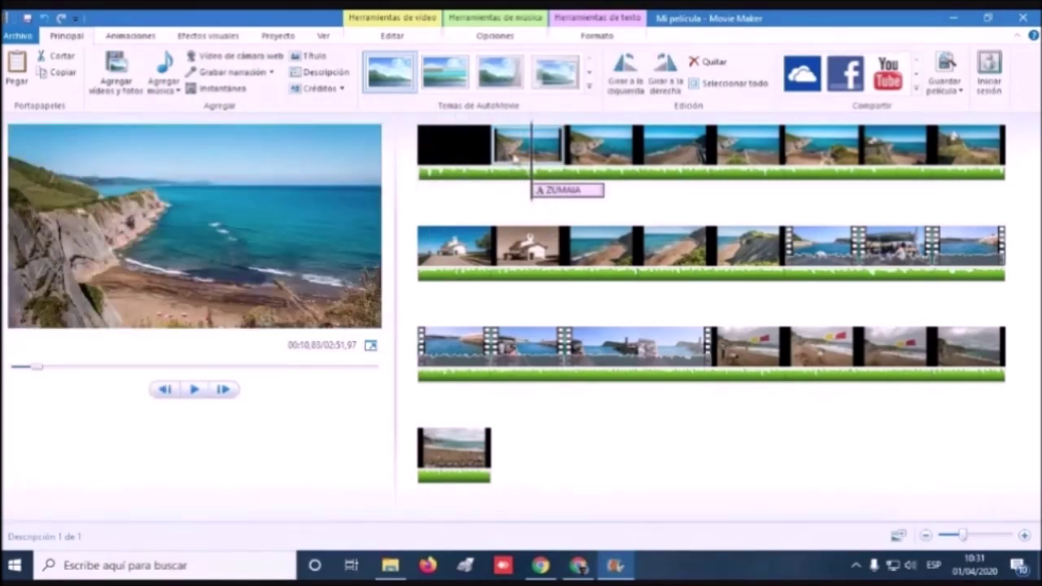
click(449, 153)
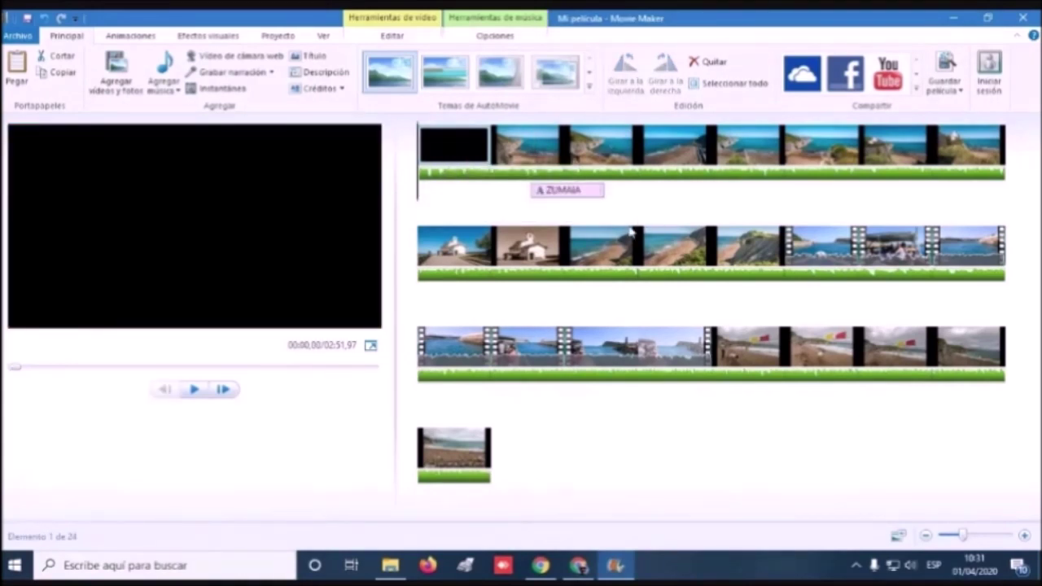
key(Delete)
drag(463, 200, 424, 202)
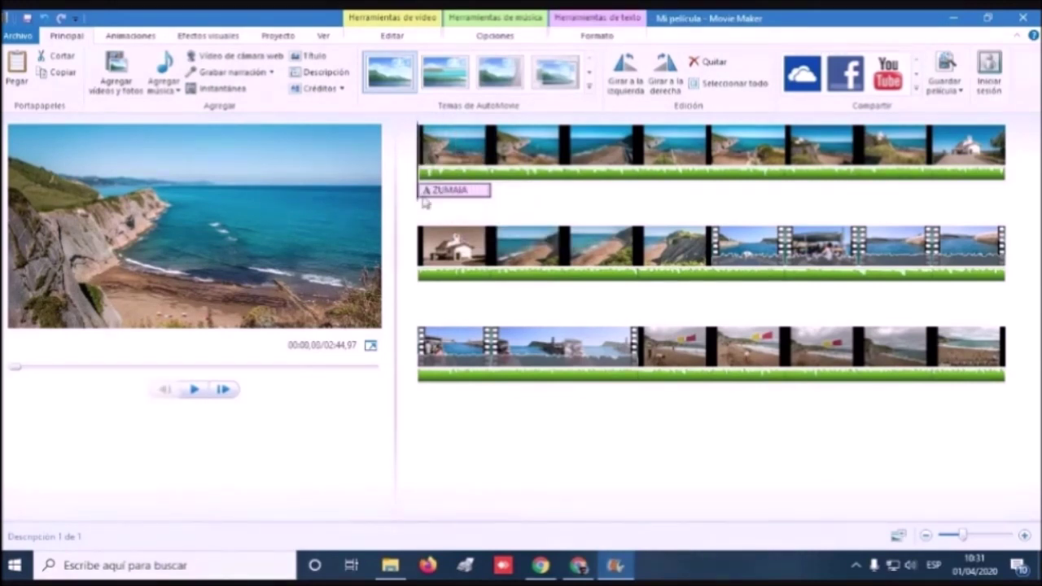
Step: Play back the ZUMAIA text over the first coast photo and open the text for editing
click(195, 390)
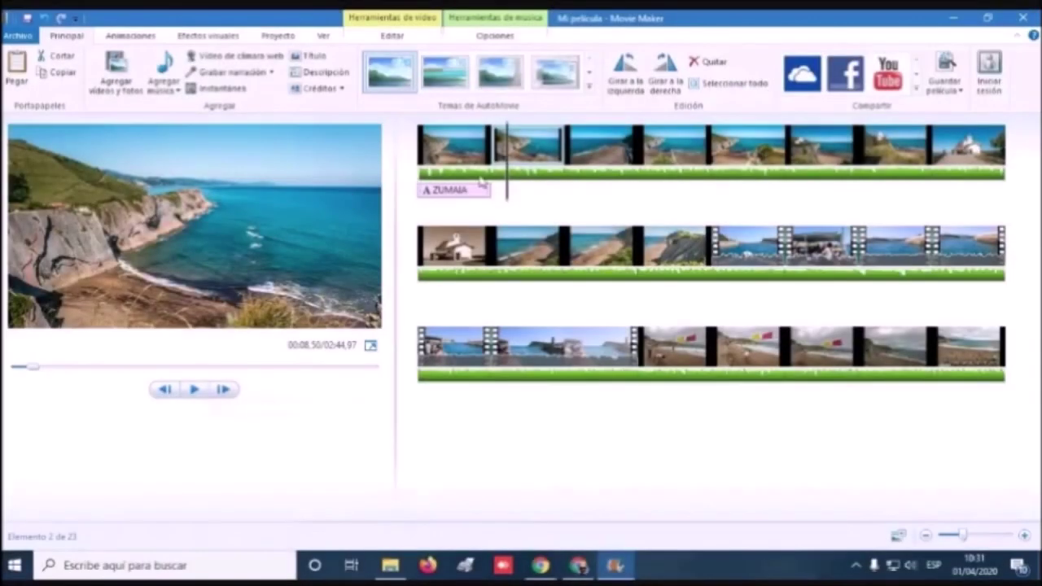
click(475, 193)
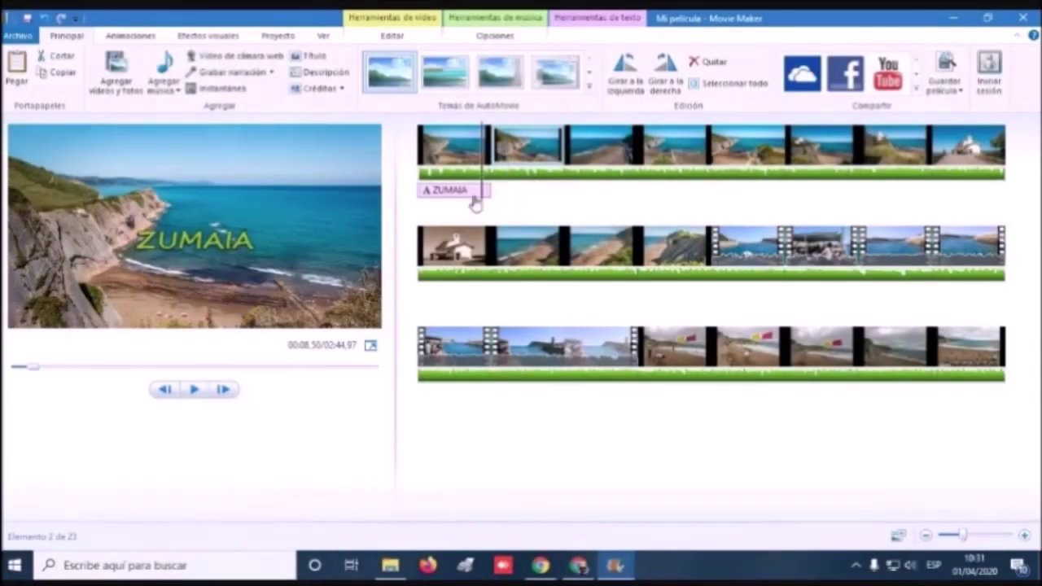
click(326, 74)
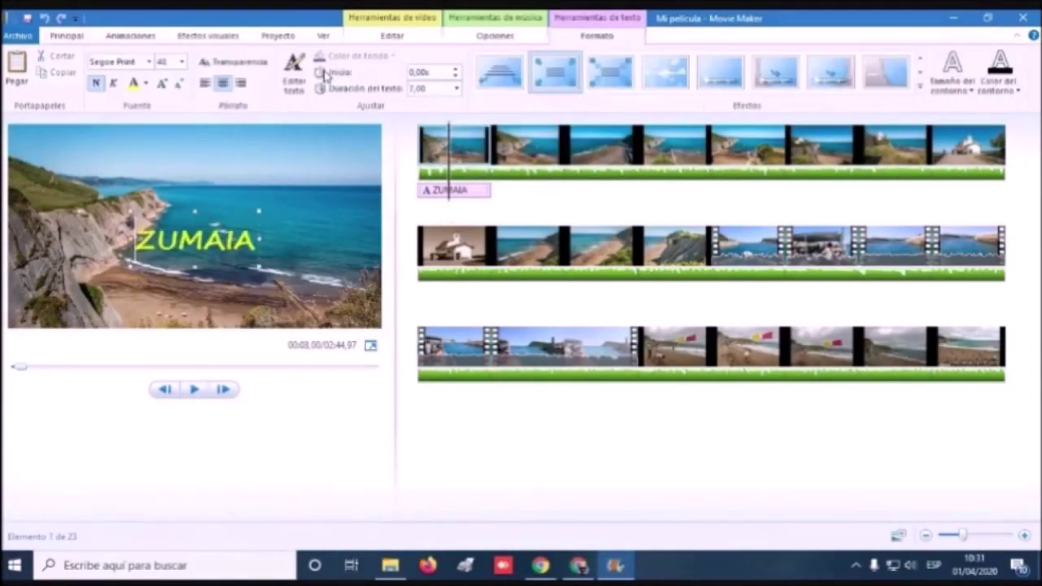
Step: Add a text description reading "San Telmo" at the start of the sixth photo, showing the chapel on the cliff
click(594, 155)
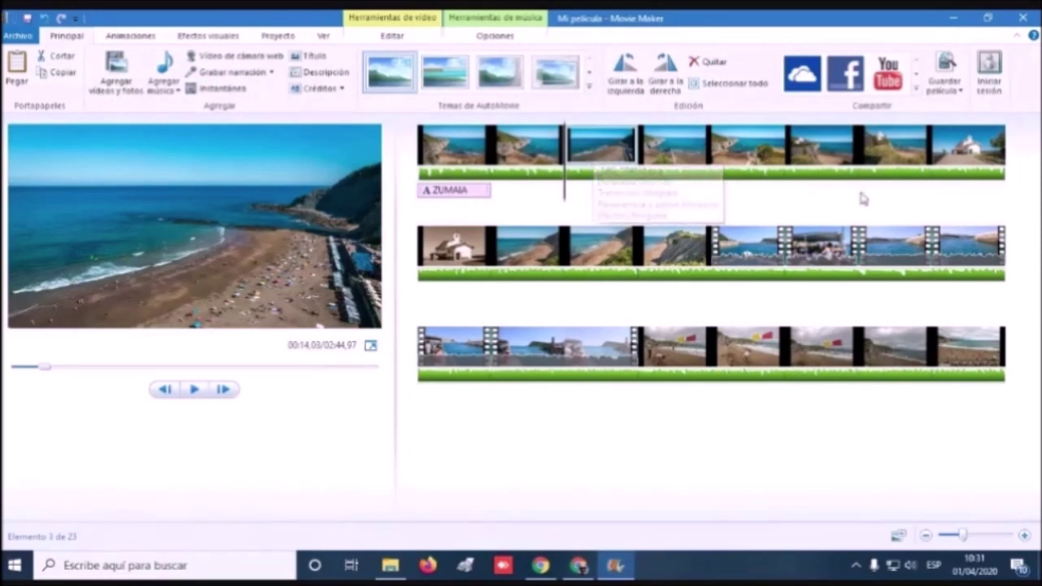
click(821, 159)
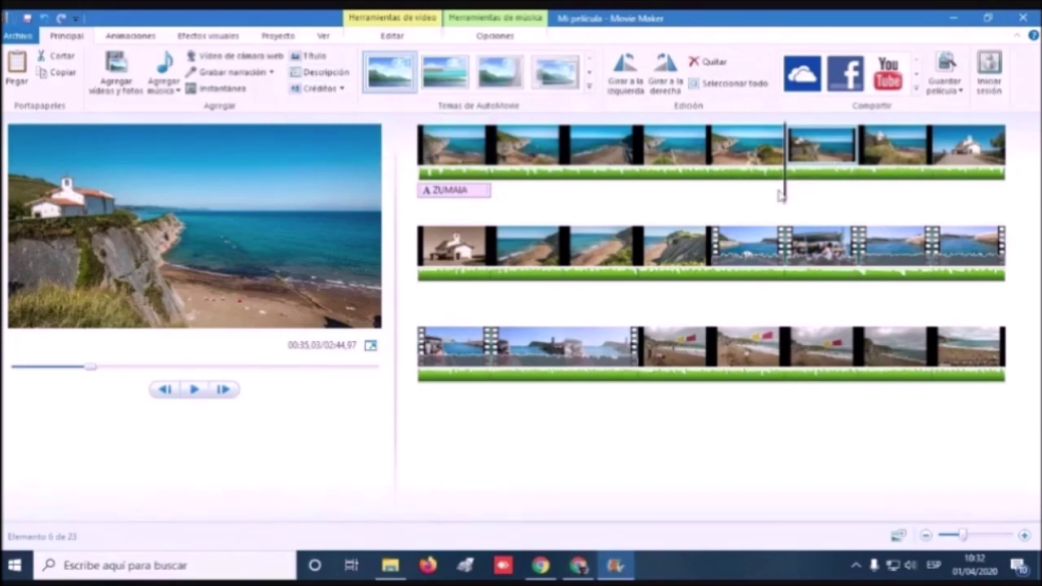
mouse_move(786, 204)
mouse_down()
mouse_move(814, 207)
mouse_move(790, 221)
mouse_move(827, 214)
mouse_move(786, 221)
mouse_up()
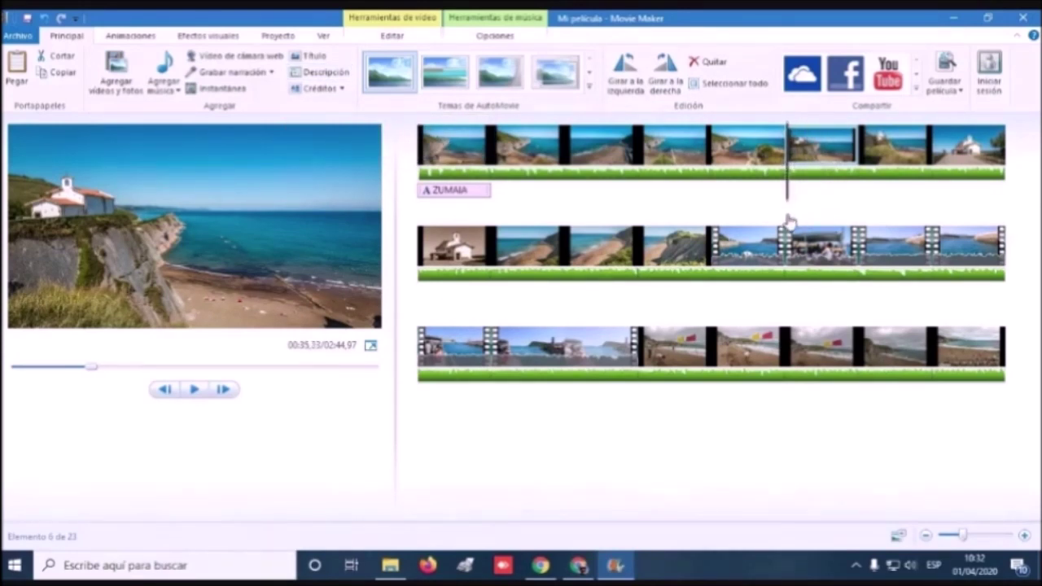
click(319, 73)
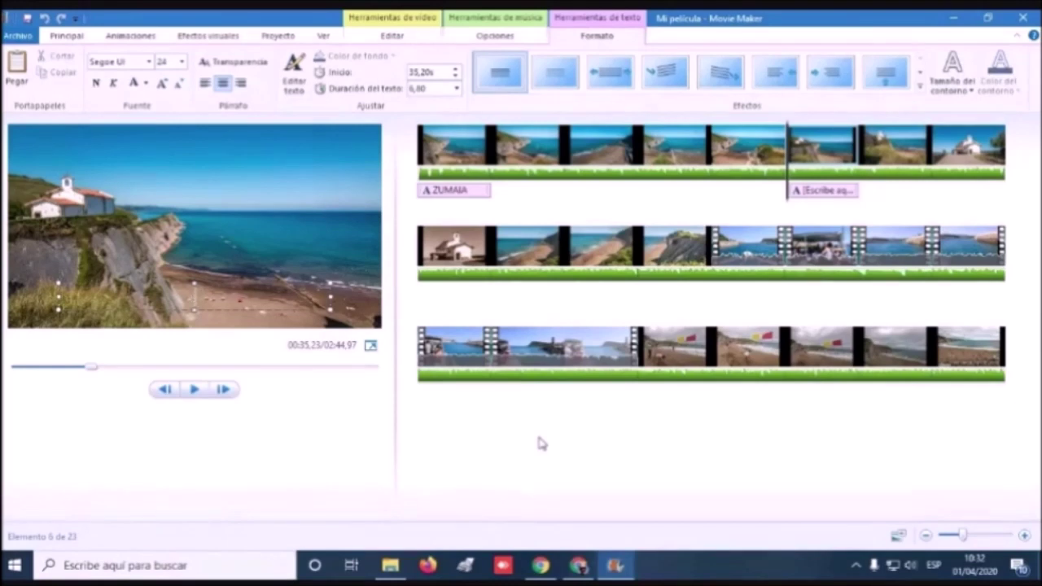
text(San Telmo)
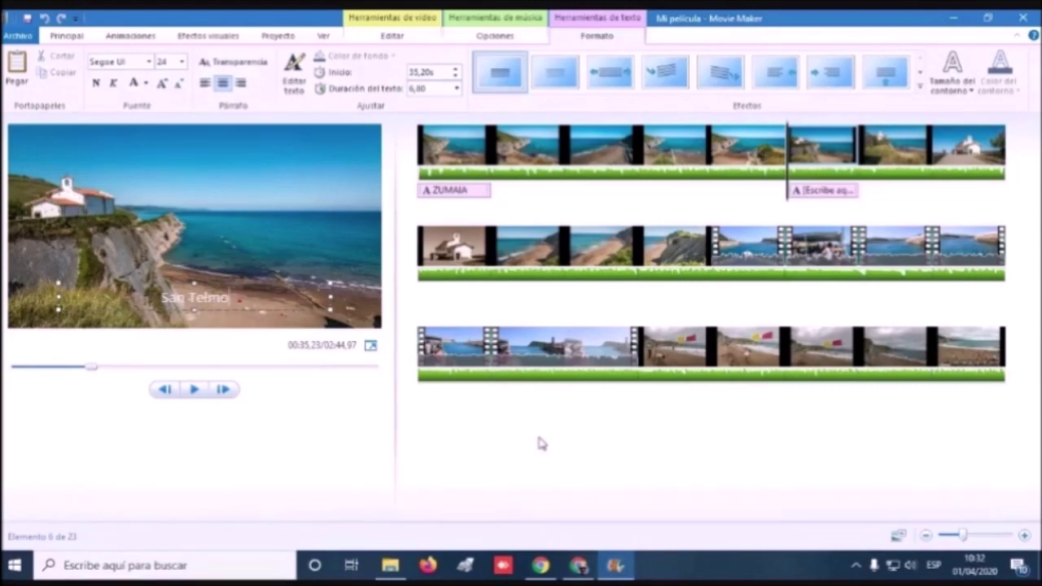
Step: Stretch the San Telmo text box across the full width of the picture and move it up into the sky
drag(329, 297, 377, 297)
drag(62, 299, 9, 303)
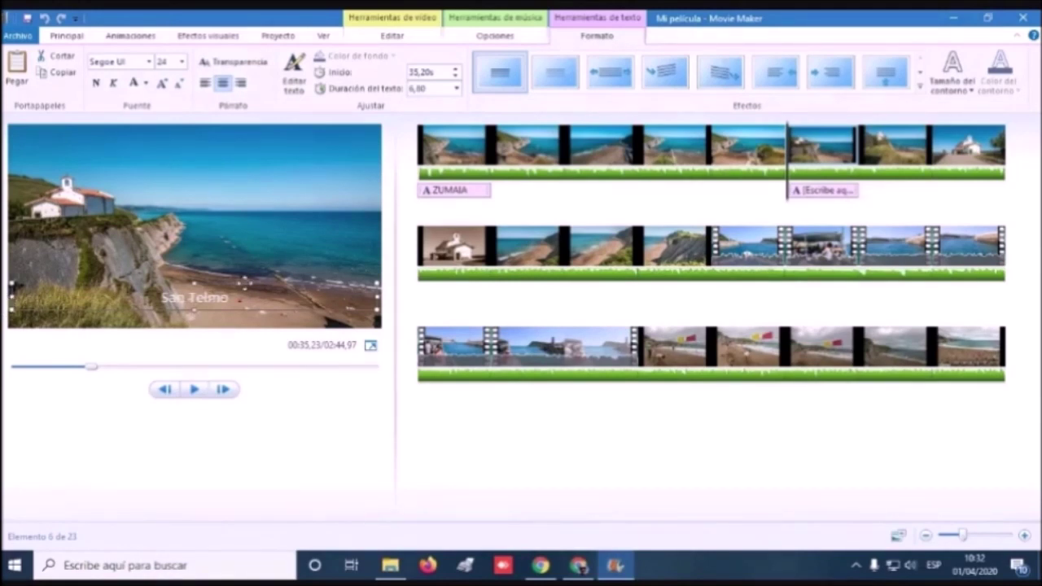
drag(244, 285, 268, 118)
drag(279, 154, 307, 142)
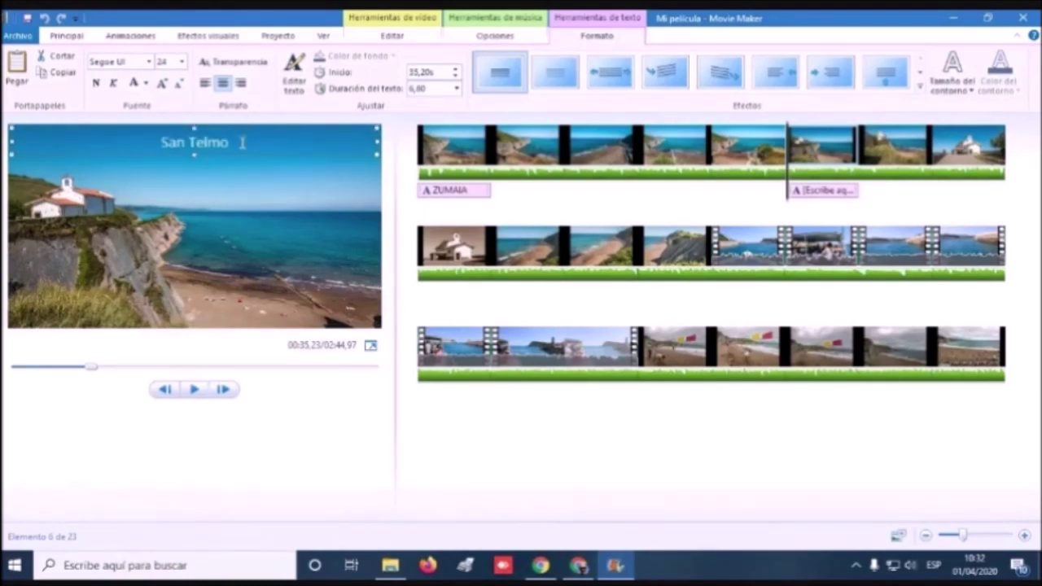
Step: Make the San Telmo text bold and finish editing it
drag(242, 143, 159, 144)
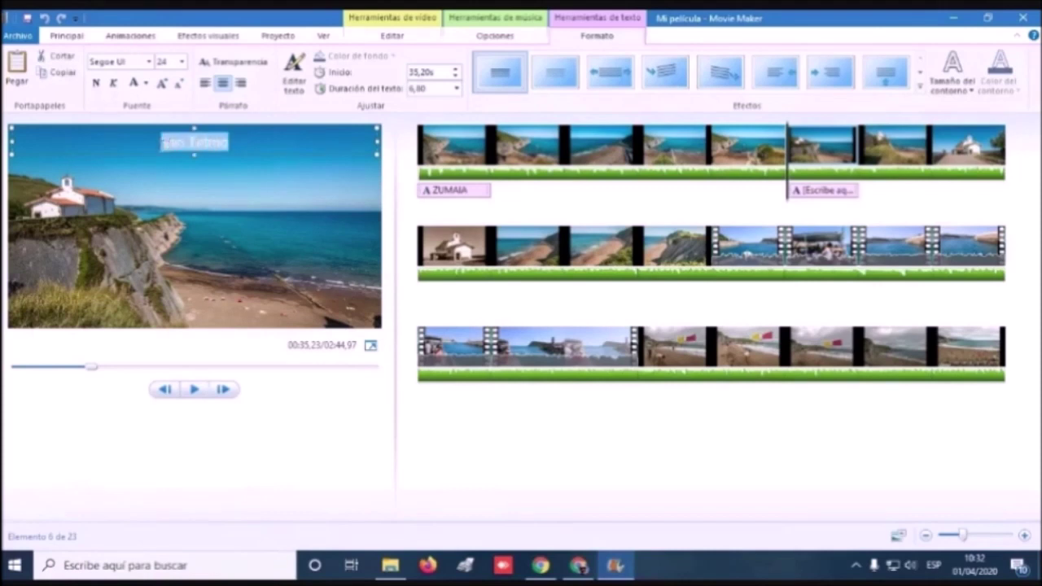
click(96, 84)
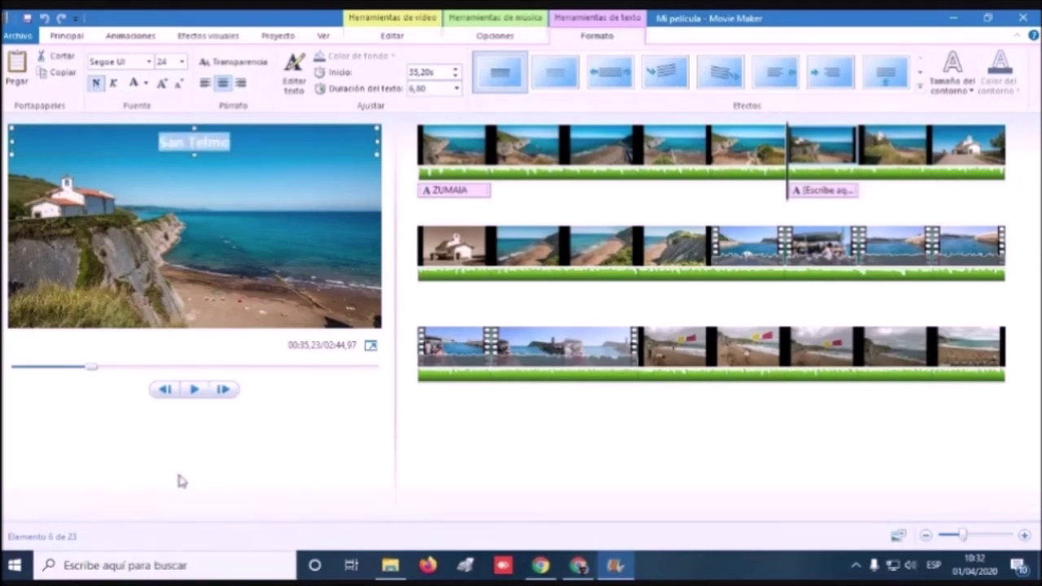
click(786, 164)
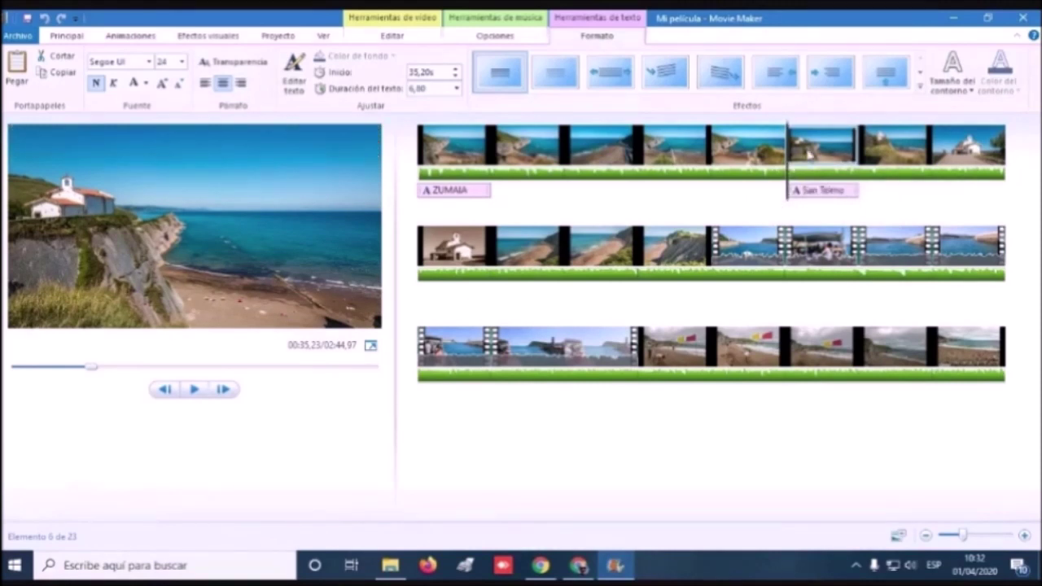
Step: Play back the San Telmo text over the chapel photo, starting from the end of the preceding photo
drag(786, 207, 774, 209)
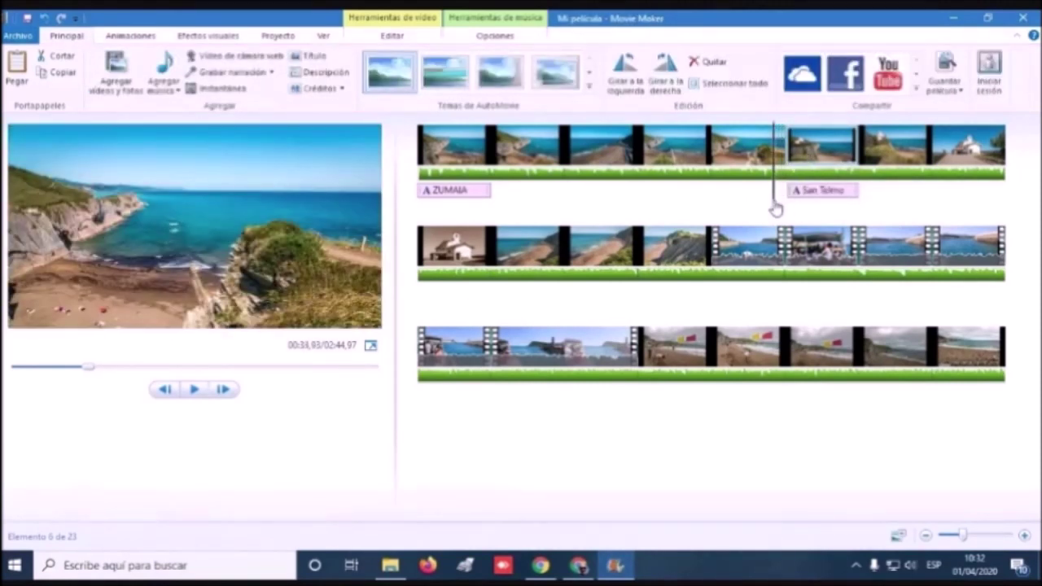
click(195, 389)
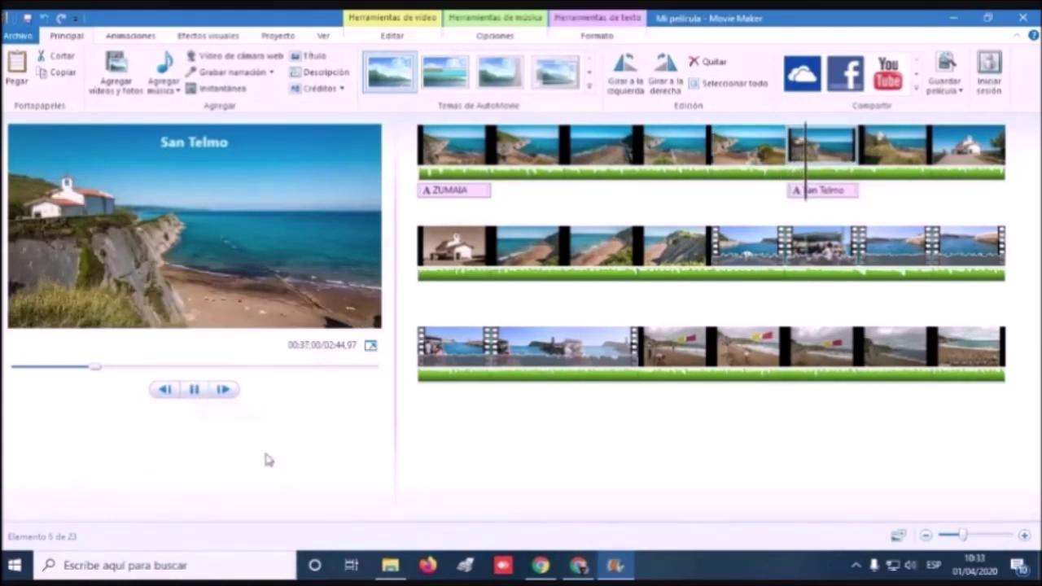
click(195, 390)
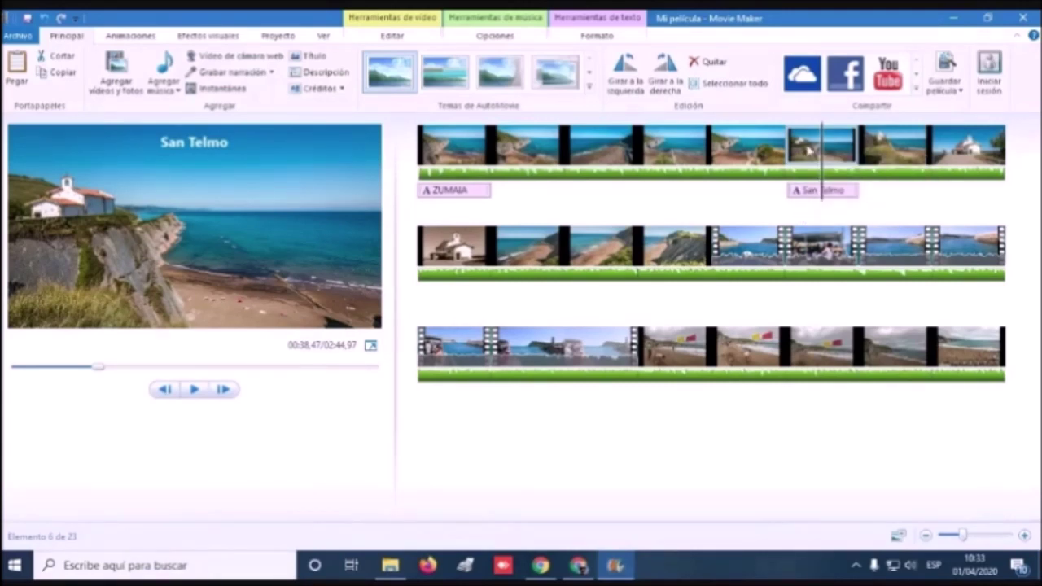
Step: Check how the San Telmo and ZUMAIA texts line up with their photos by moving the playhead through the timeline
click(817, 195)
click(818, 154)
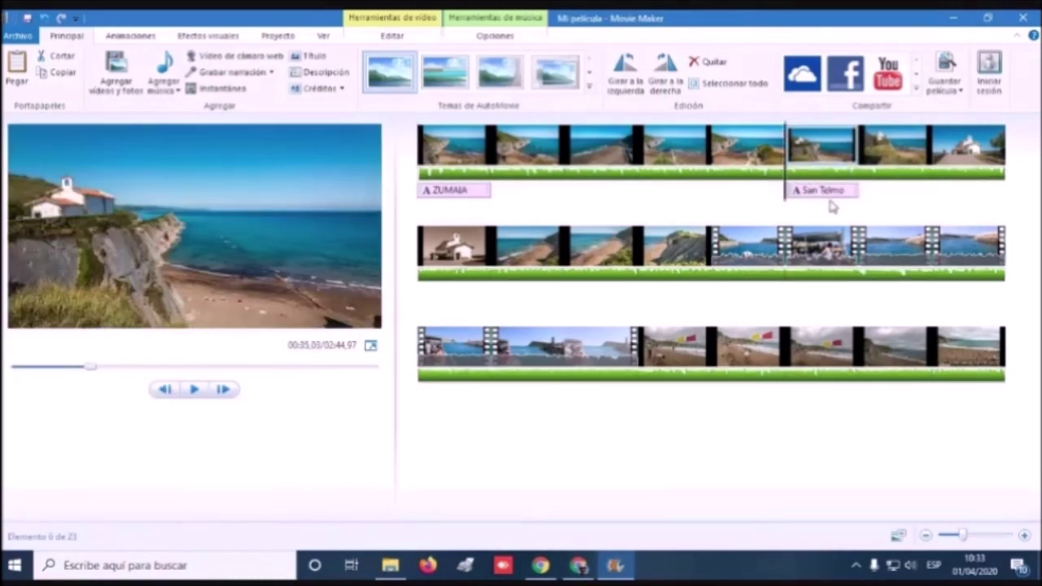
click(817, 195)
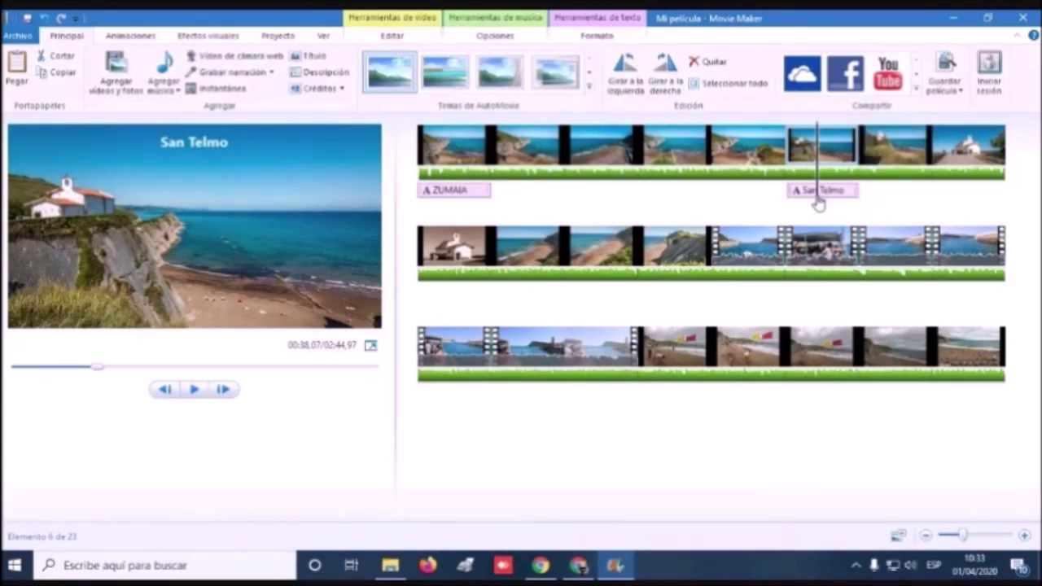
click(729, 154)
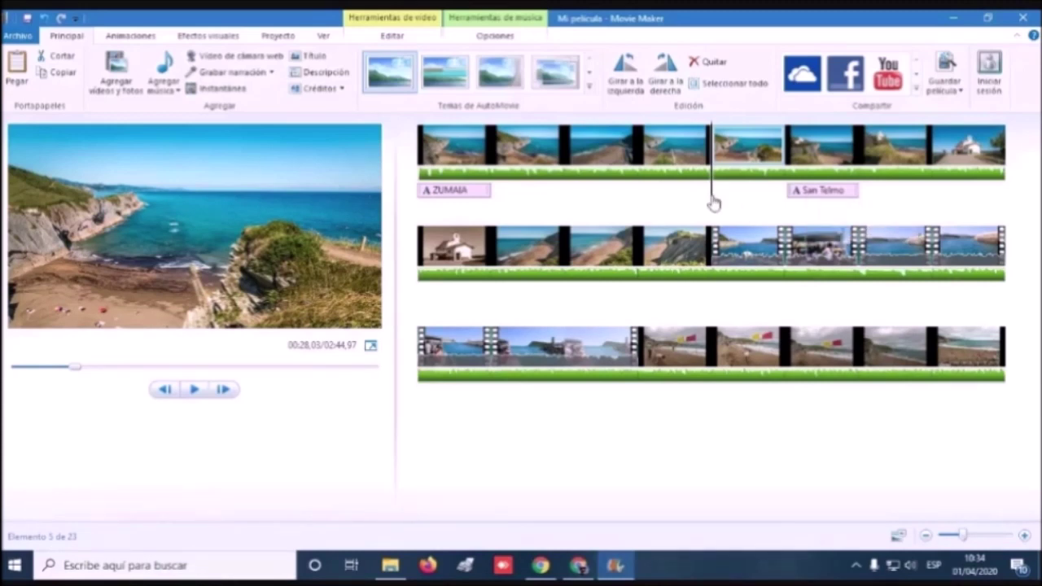
drag(713, 204, 450, 205)
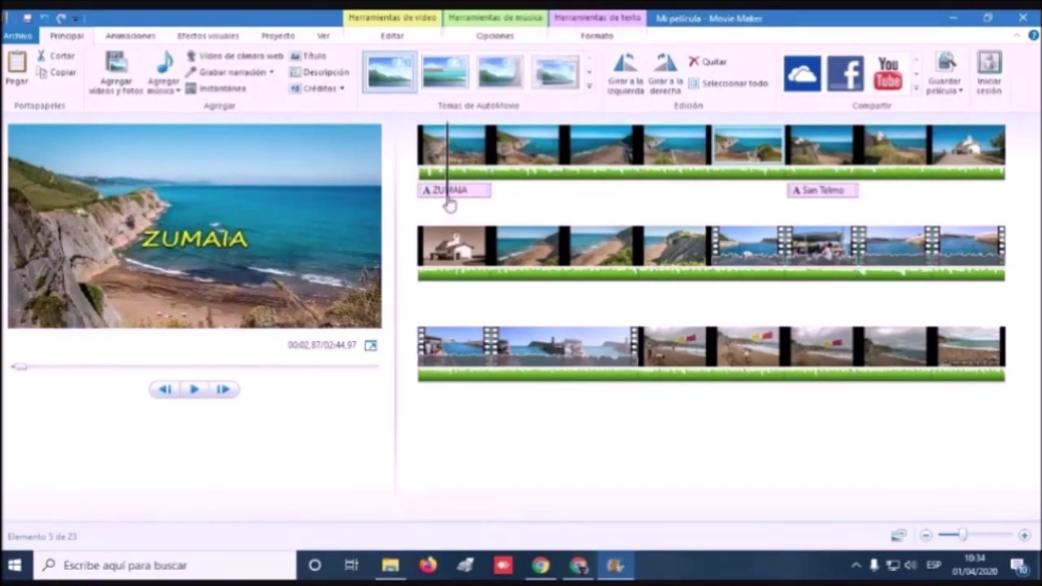
click(450, 205)
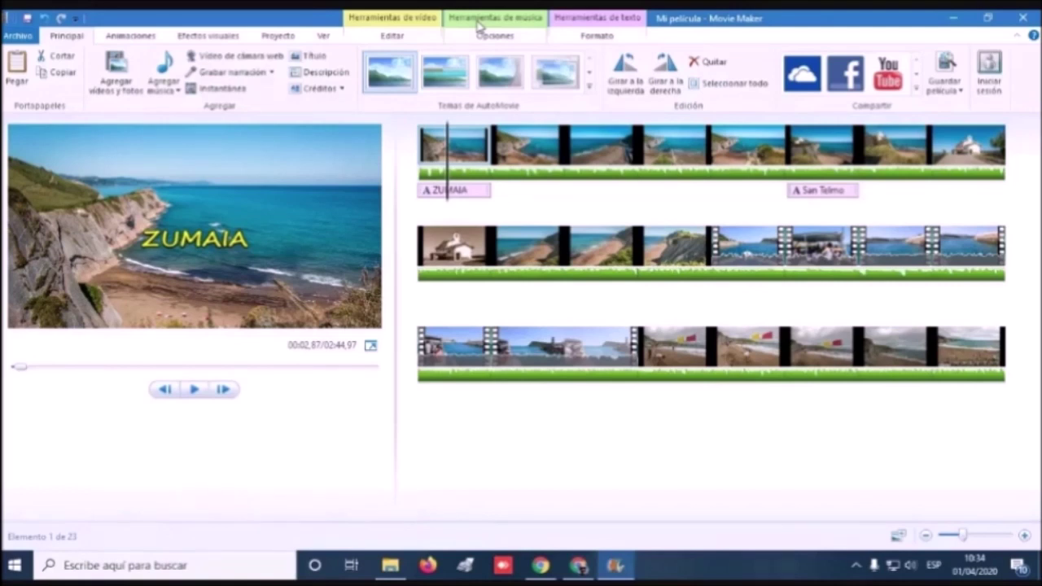
Step: Select the San Telmo text clip and set its font colour to yellow
click(846, 193)
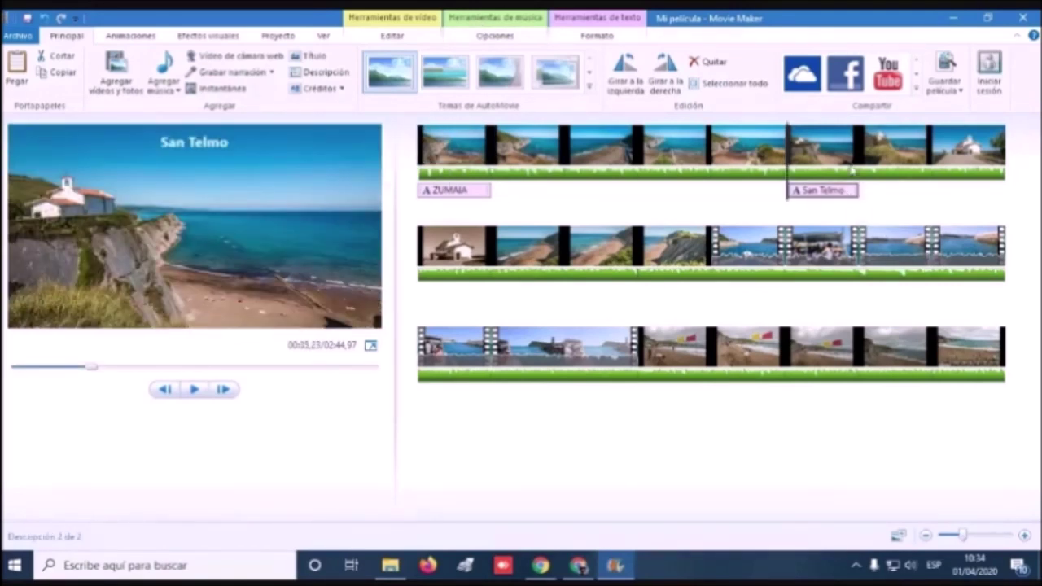
drag(791, 205, 824, 208)
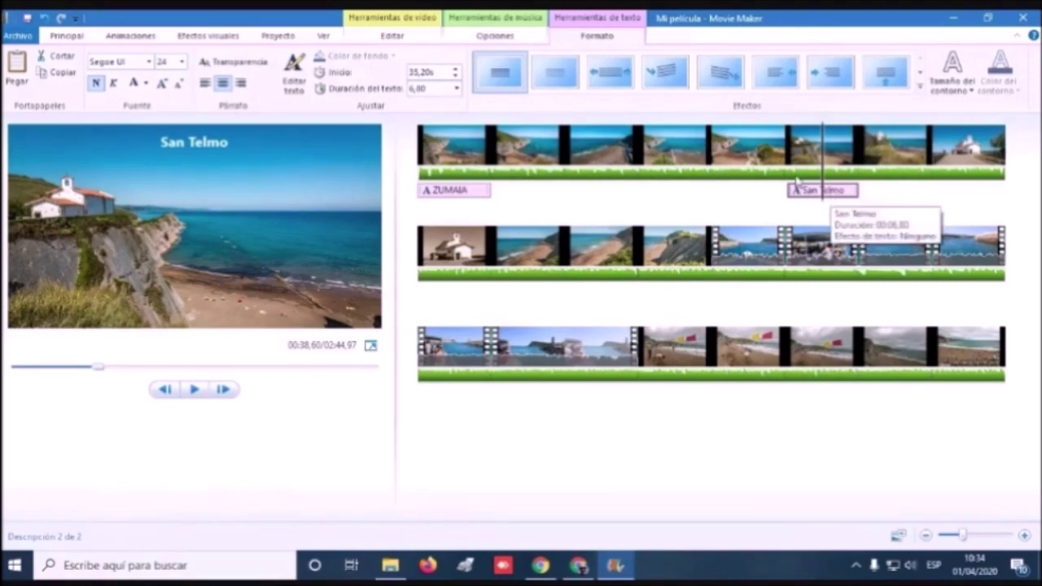
click(114, 84)
click(115, 84)
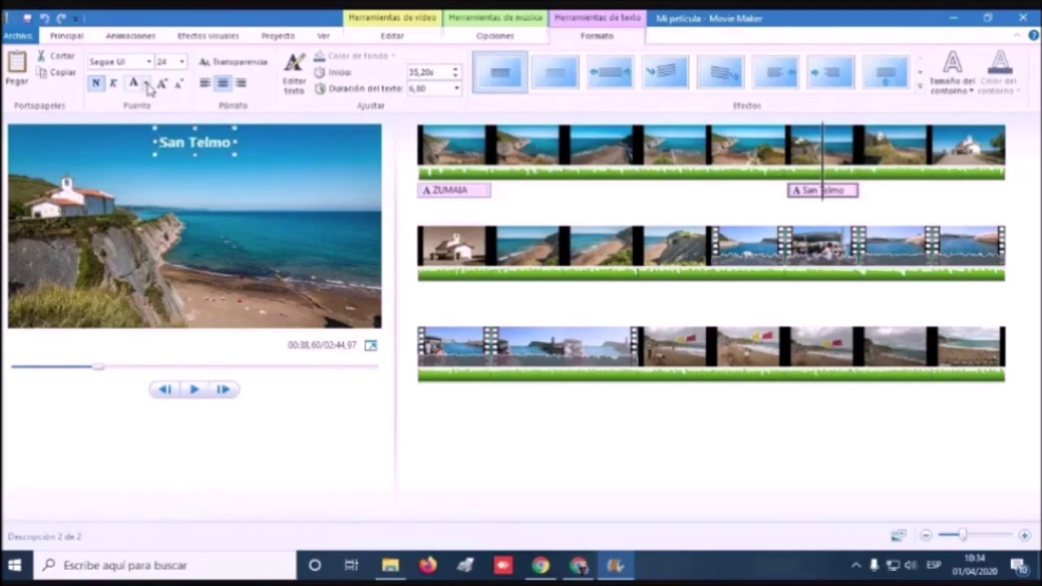
click(147, 85)
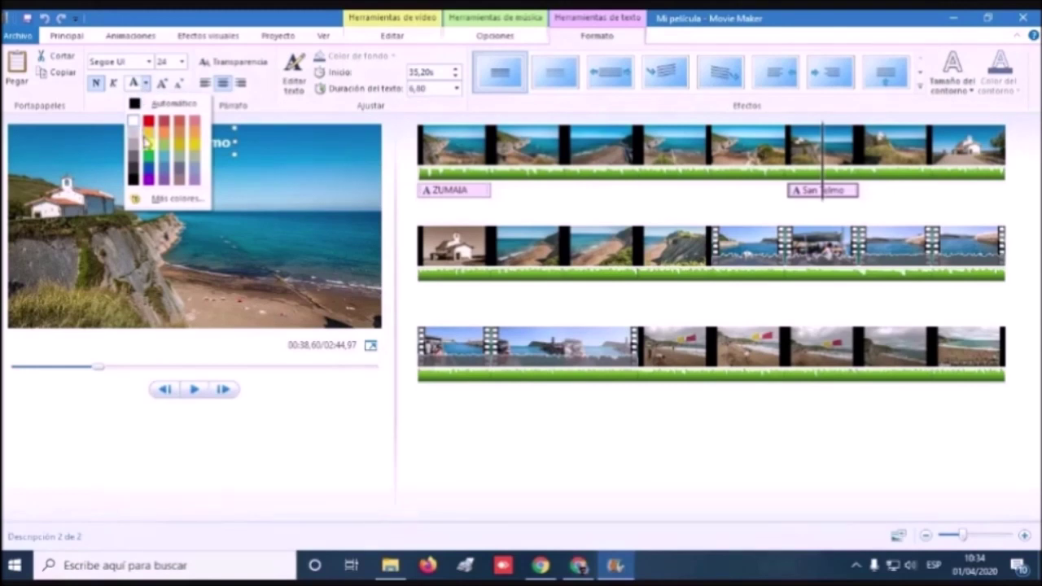
click(148, 170)
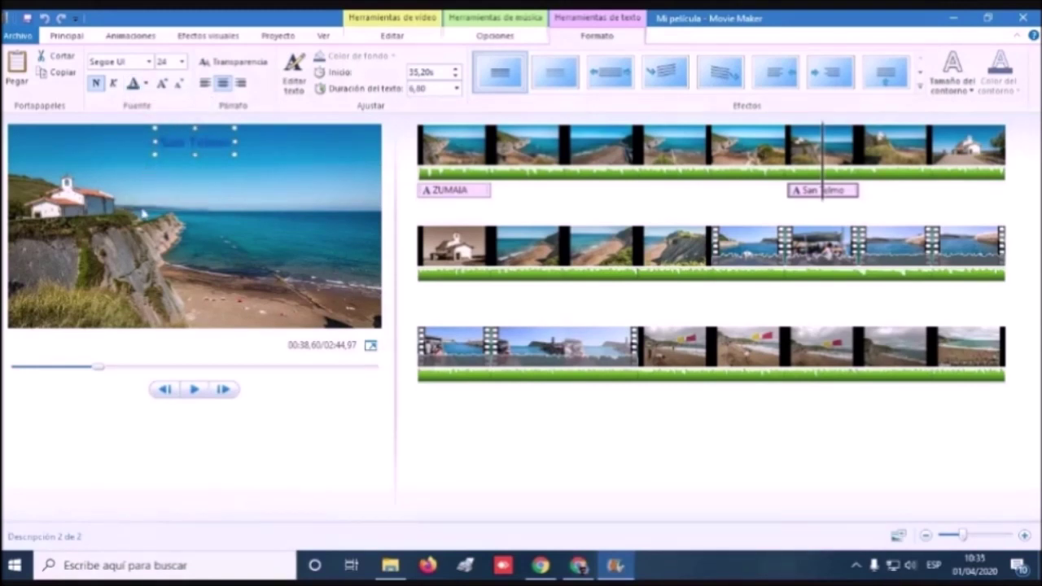
click(149, 85)
click(147, 156)
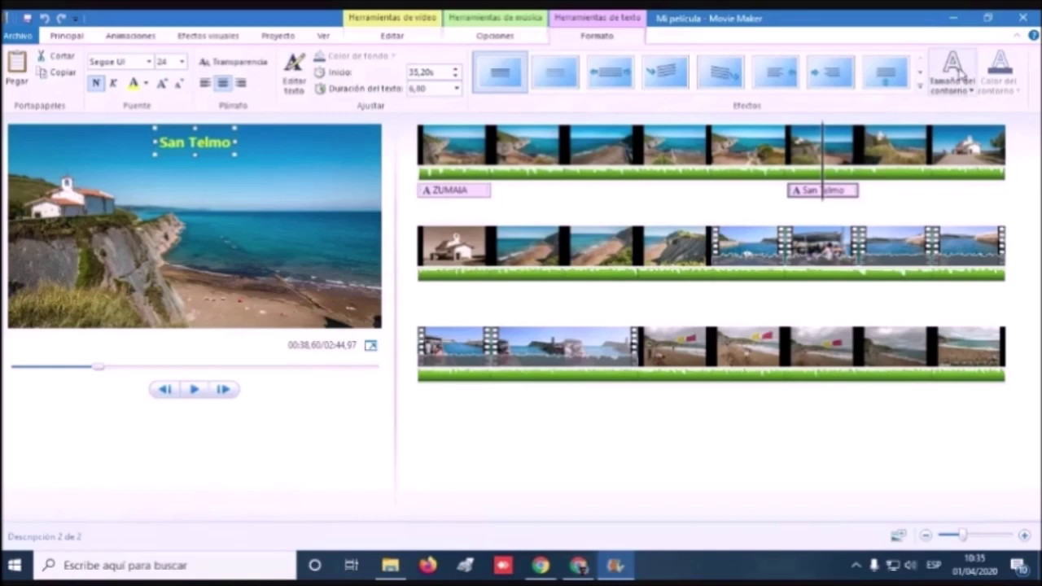
Step: Give the San Telmo text a narrow (Estrecho) outline in black
click(960, 93)
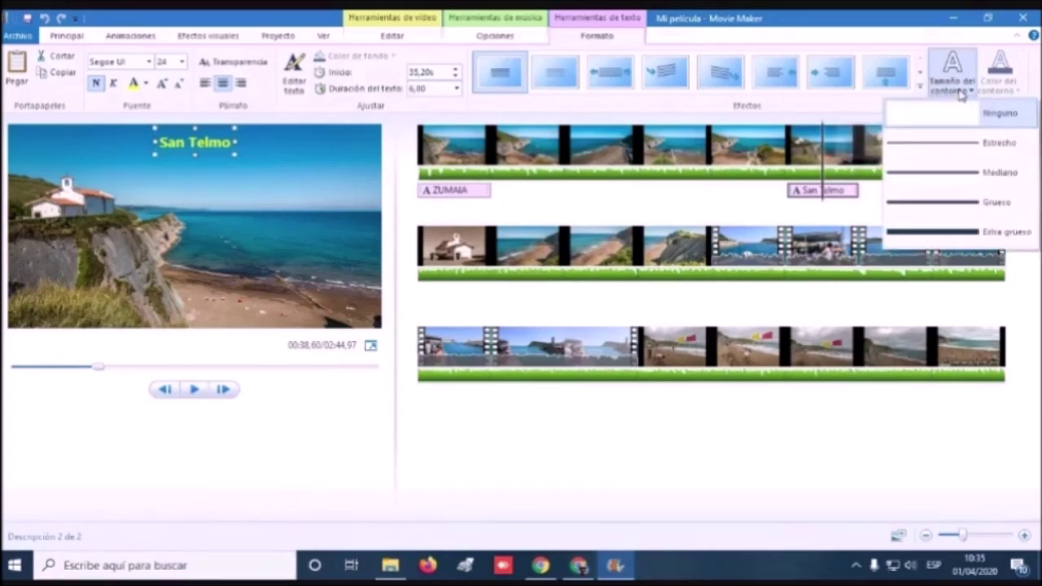
click(953, 147)
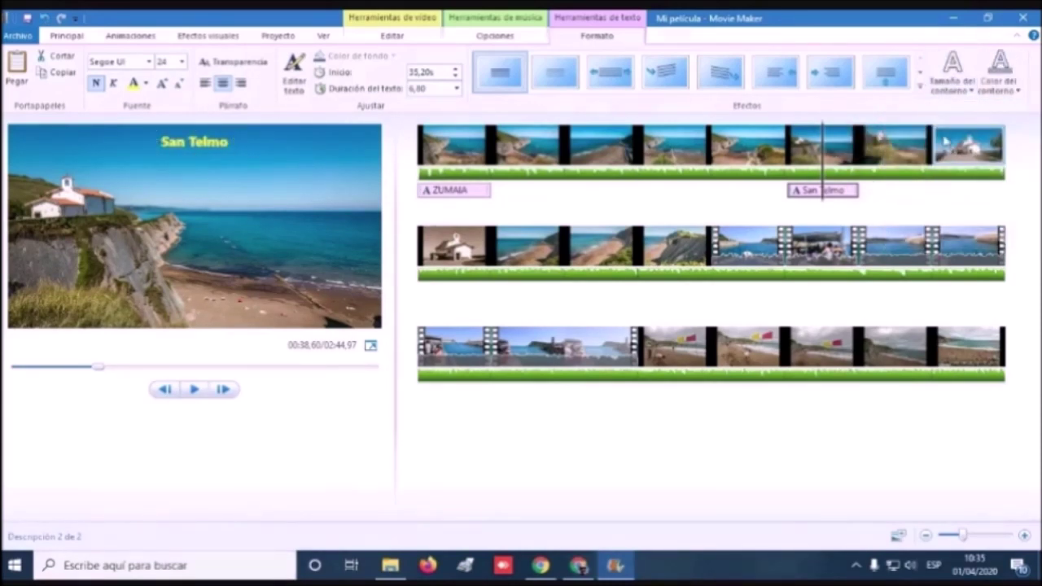
click(995, 97)
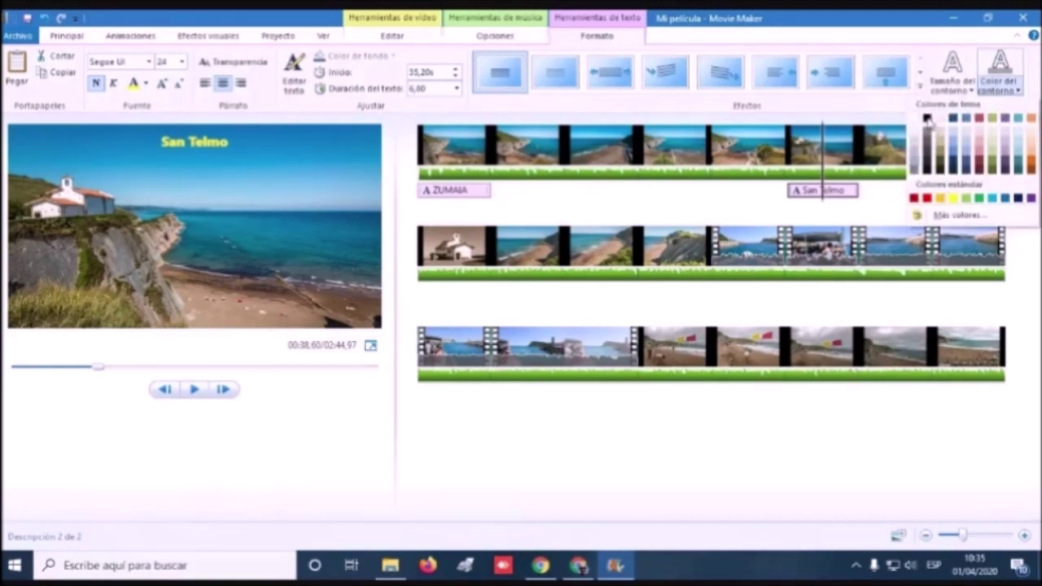
click(927, 119)
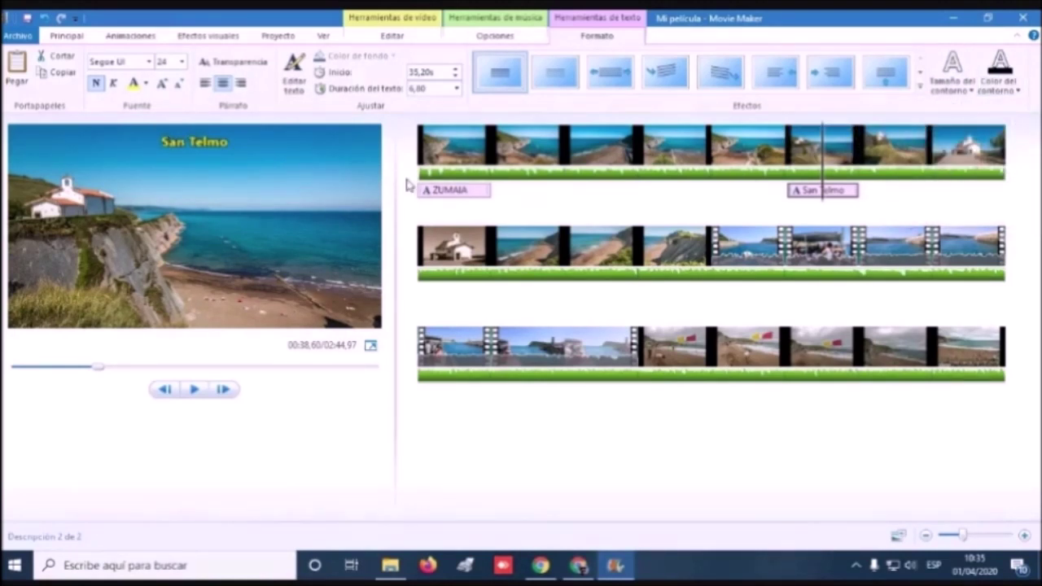
Step: Play back the chapel photo from its start to review the outlined San Telmo text
click(800, 149)
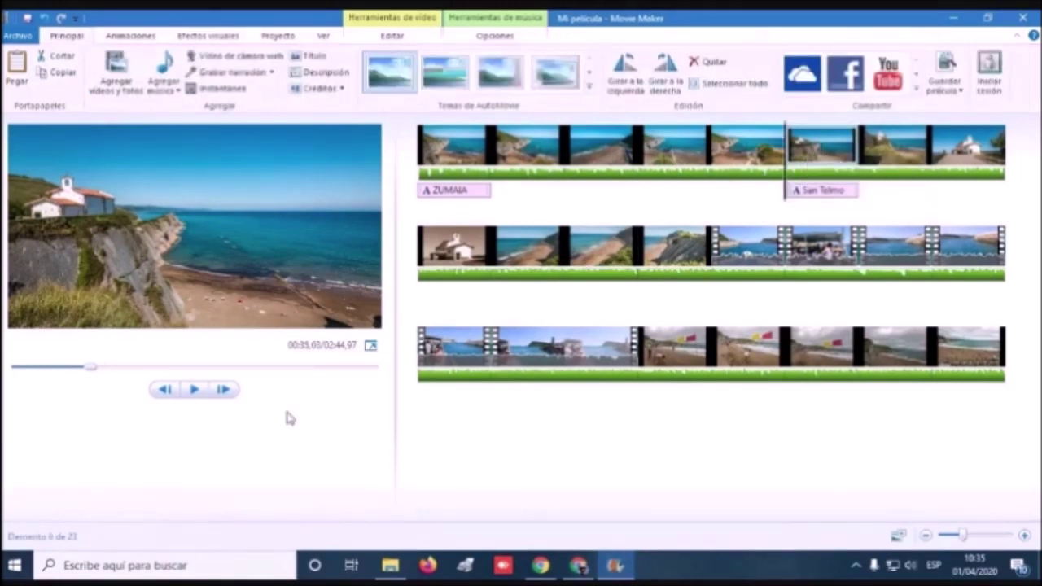
click(194, 389)
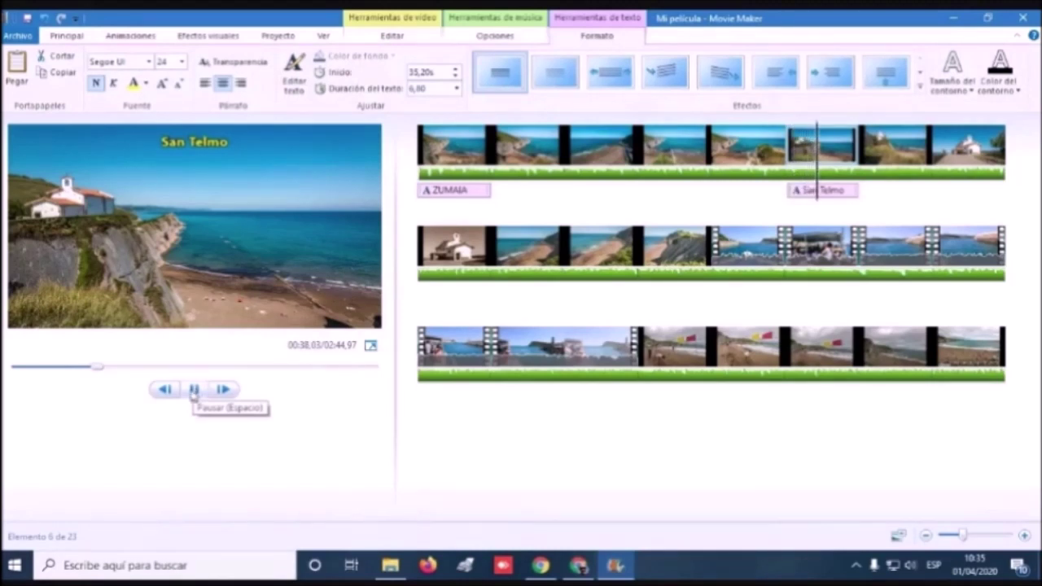
click(194, 390)
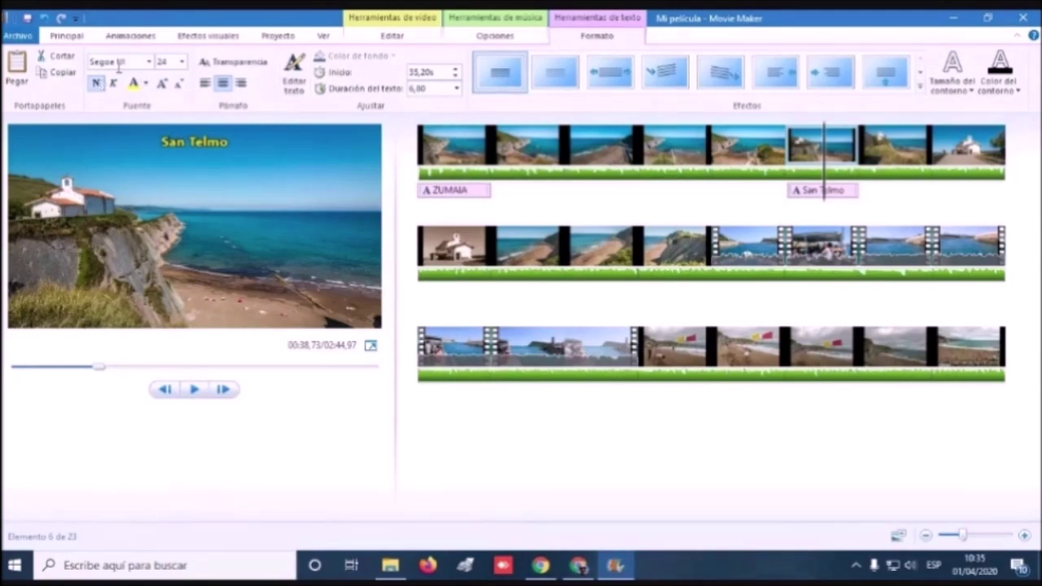
Step: Increase the San Telmo text size to 28 and widen its box to span the full picture width
click(163, 85)
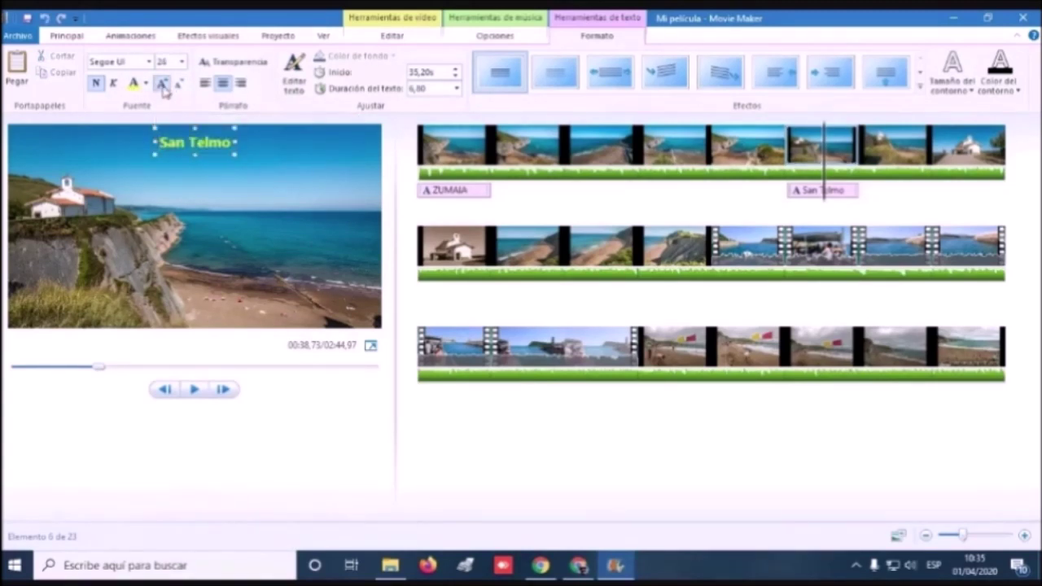
click(163, 84)
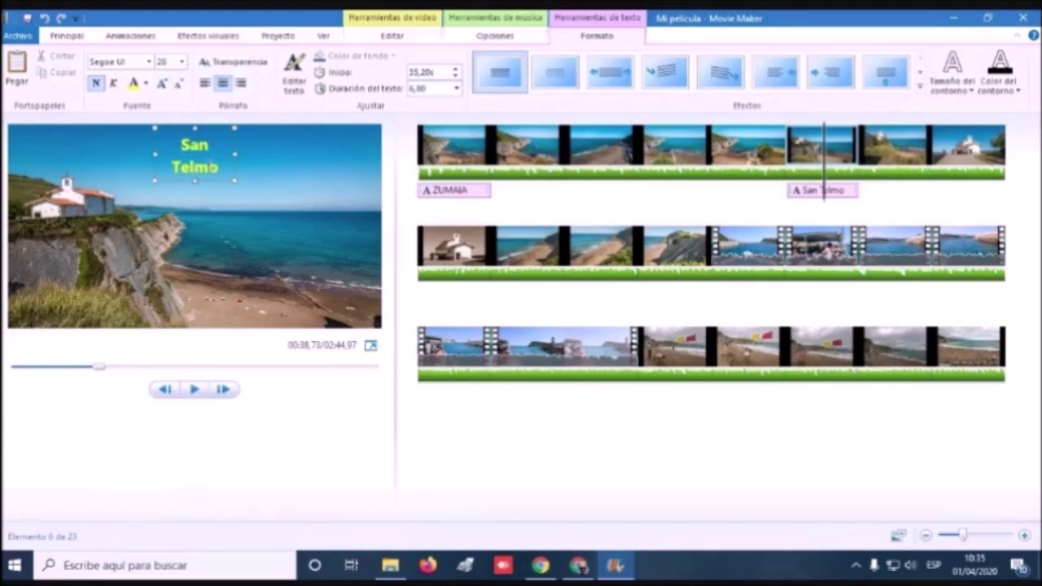
drag(151, 156, 12, 155)
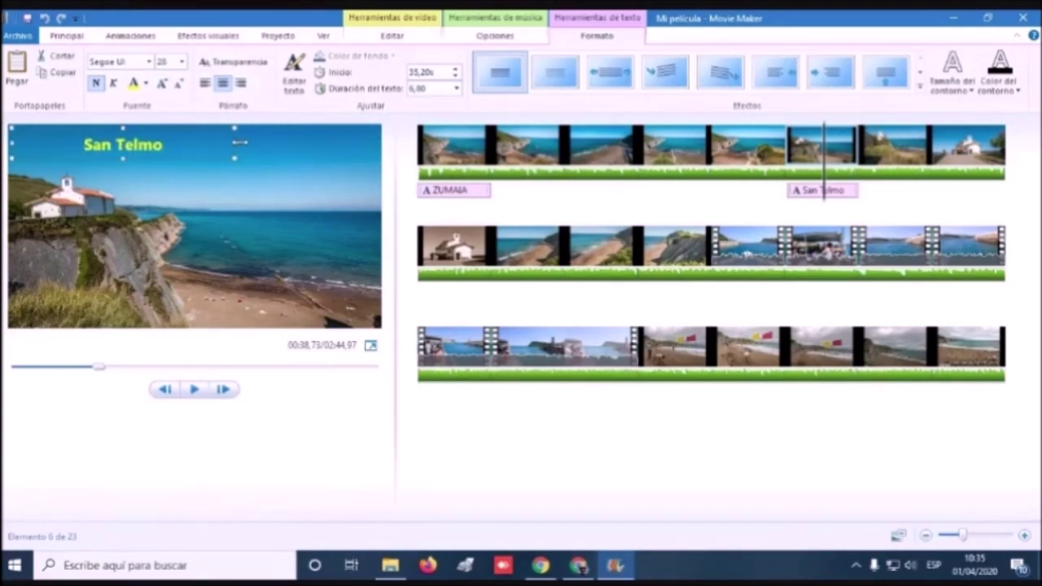
drag(239, 142, 376, 144)
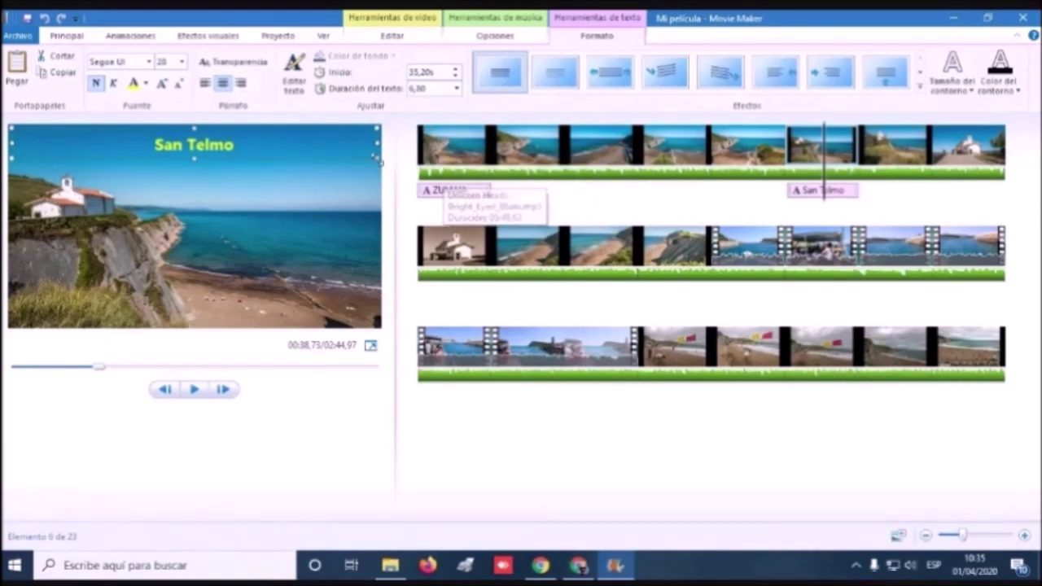
Step: Try right and left alignment on the San Telmo text and return it to centred alignment
click(241, 84)
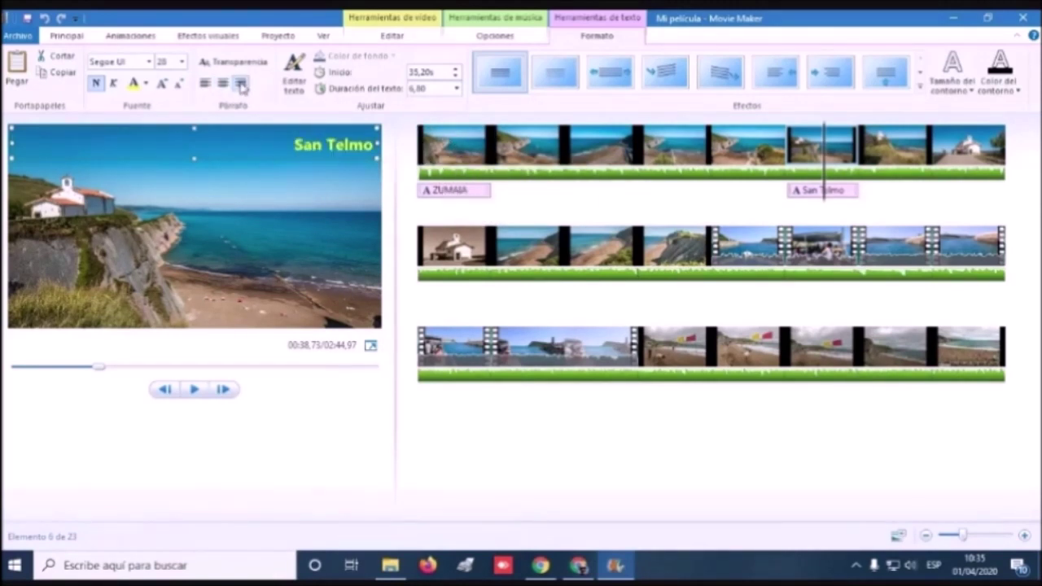
click(205, 84)
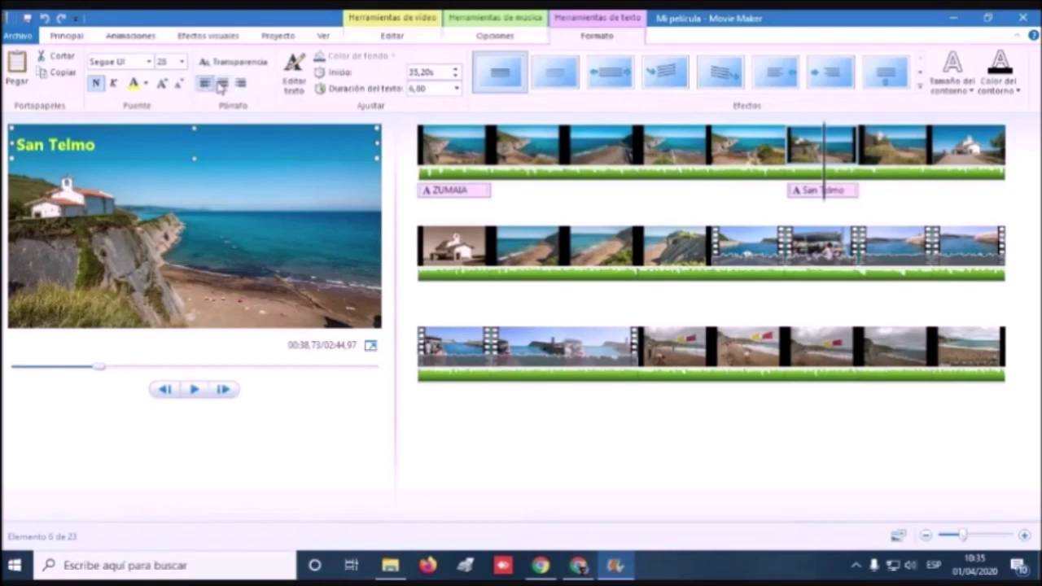
click(221, 85)
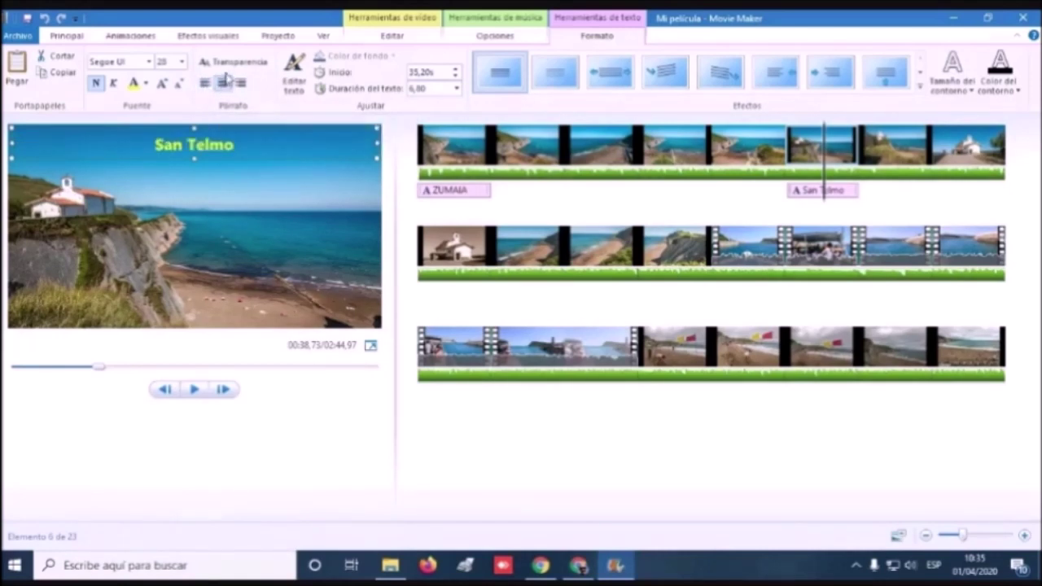
Step: Try a semi-transparent San Telmo text placed over the chapel, and remove the transparency again
click(255, 65)
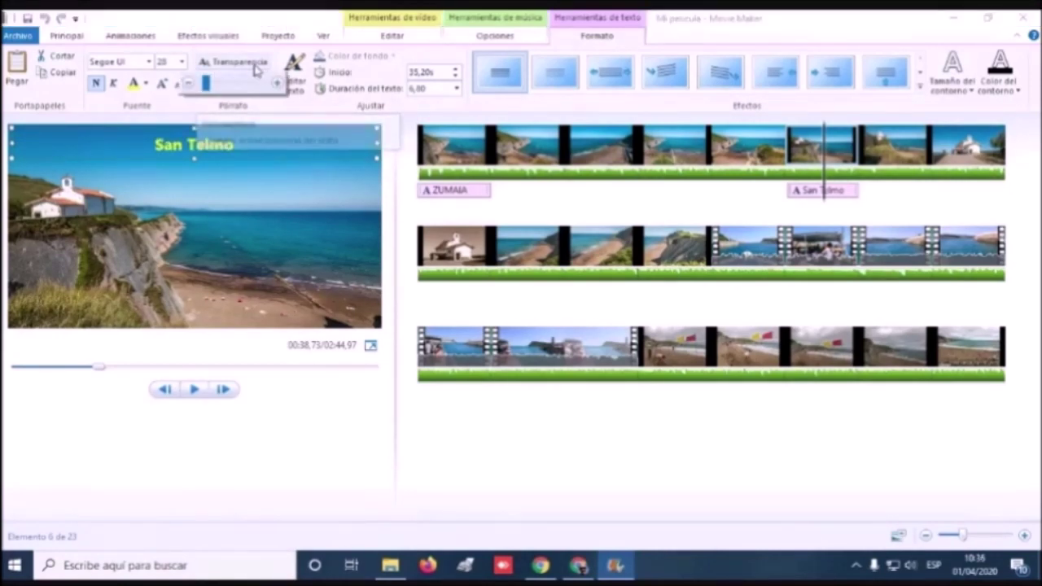
drag(214, 92, 230, 86)
drag(244, 156, 135, 196)
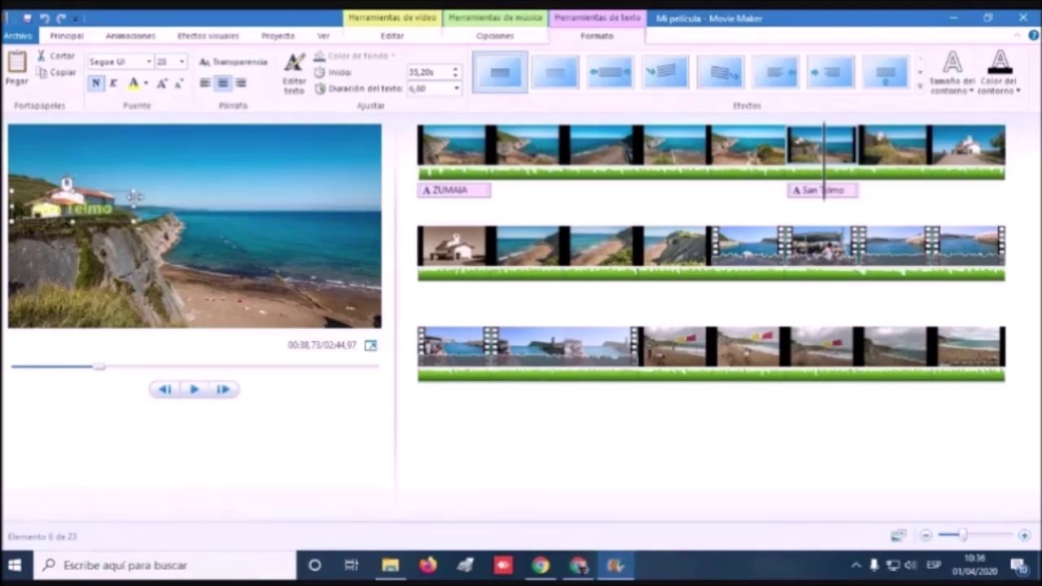
click(229, 63)
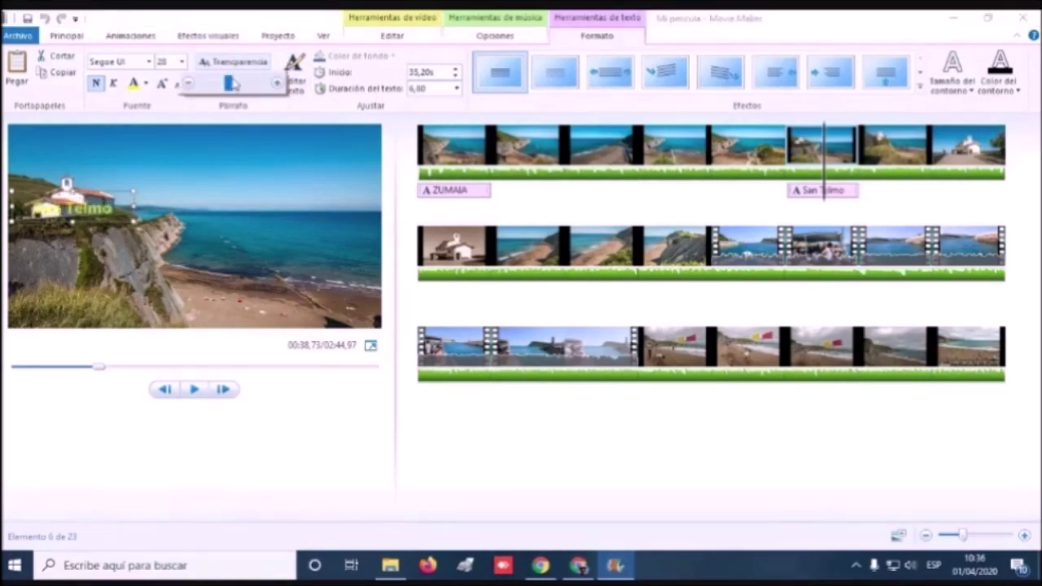
mouse_move(233, 84)
mouse_down()
mouse_move(244, 82)
mouse_move(228, 86)
mouse_up()
drag(228, 86, 206, 85)
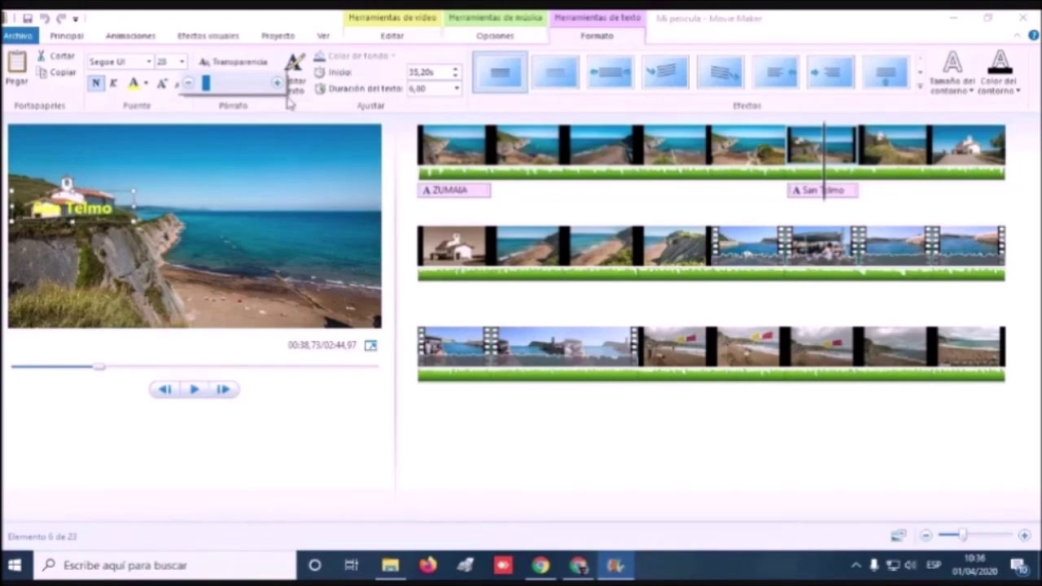
Step: Stretch the San Telmo text box back to the full picture width and place it centred along the picture's lower edge
drag(112, 192, 87, 119)
drag(134, 142, 377, 143)
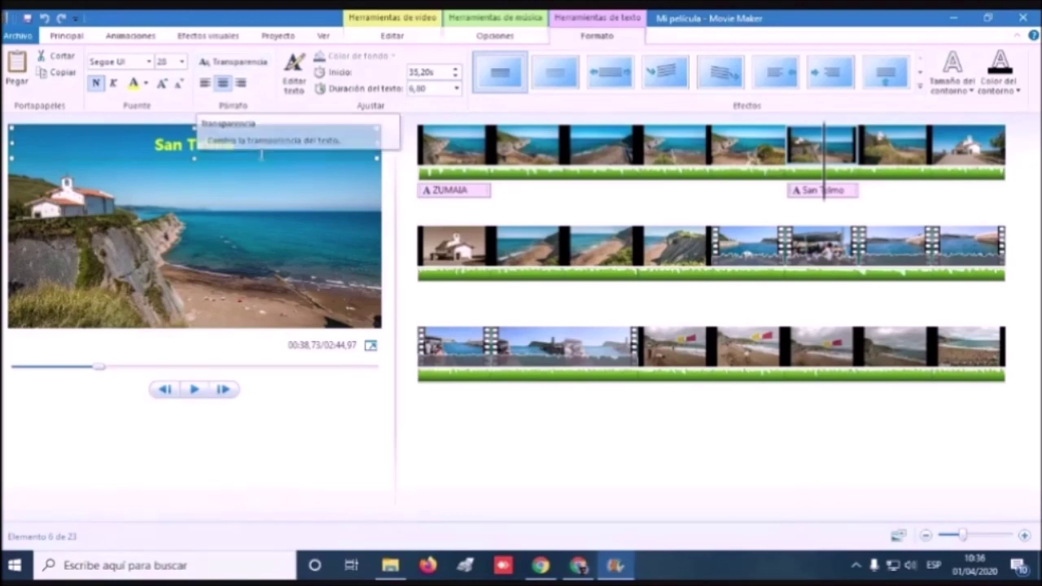
drag(270, 158, 269, 336)
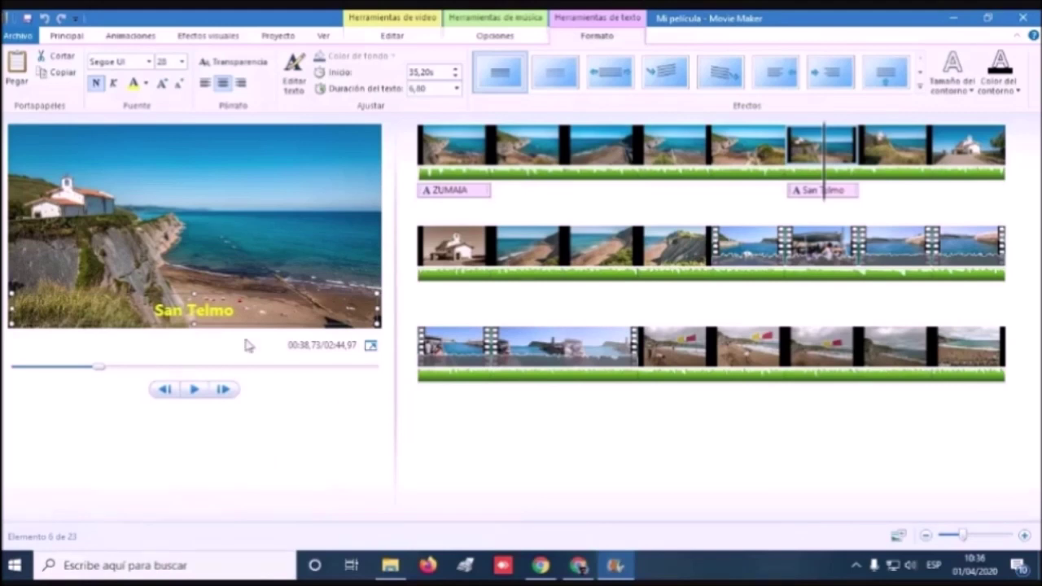
Step: Play back the chapel photo to review the San Telmo text along the picture's lower edge
click(787, 145)
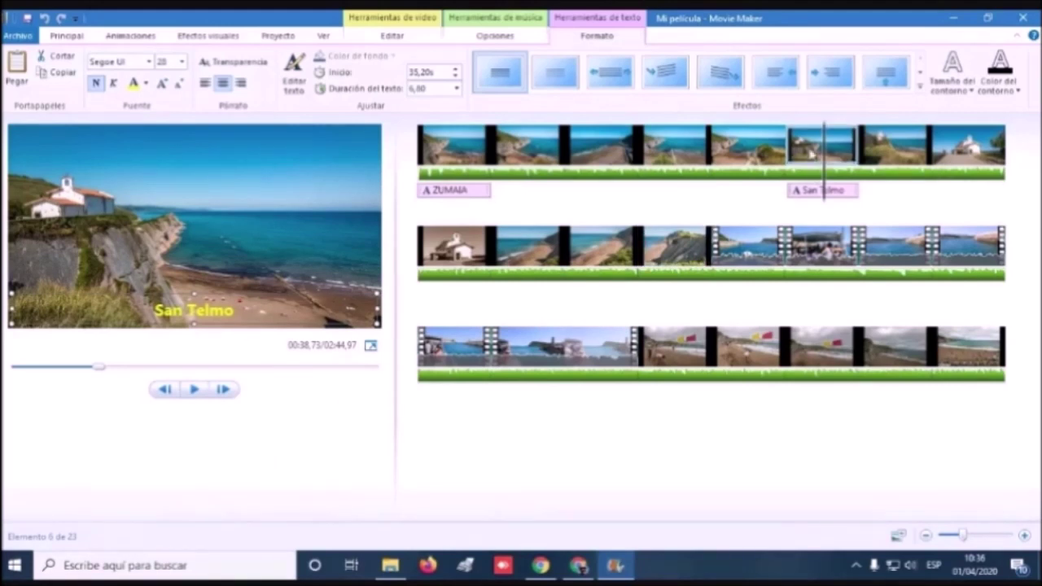
click(196, 391)
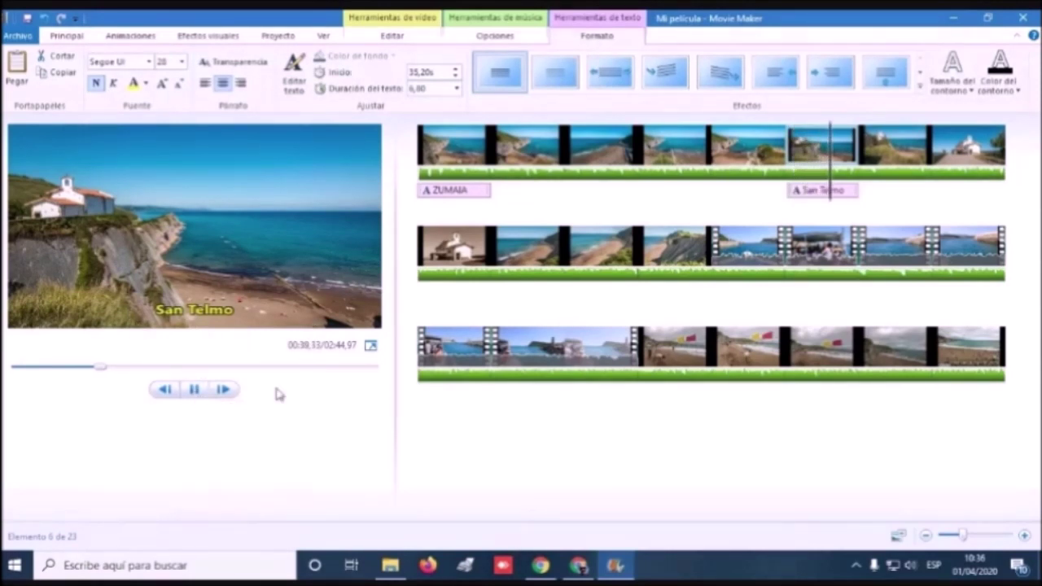
click(194, 394)
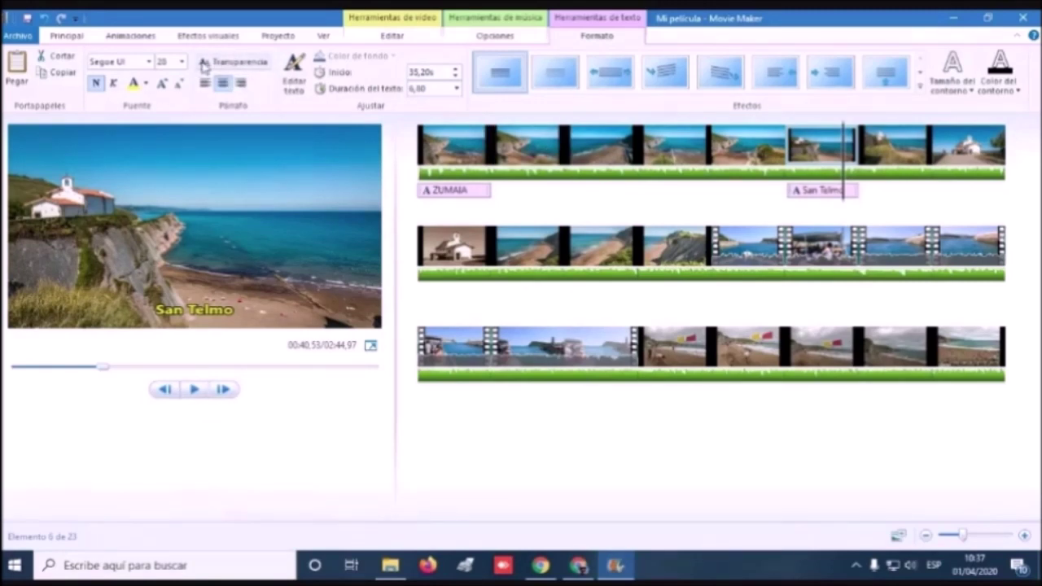
Step: Open the San Telmo text for editing in the preview
click(298, 88)
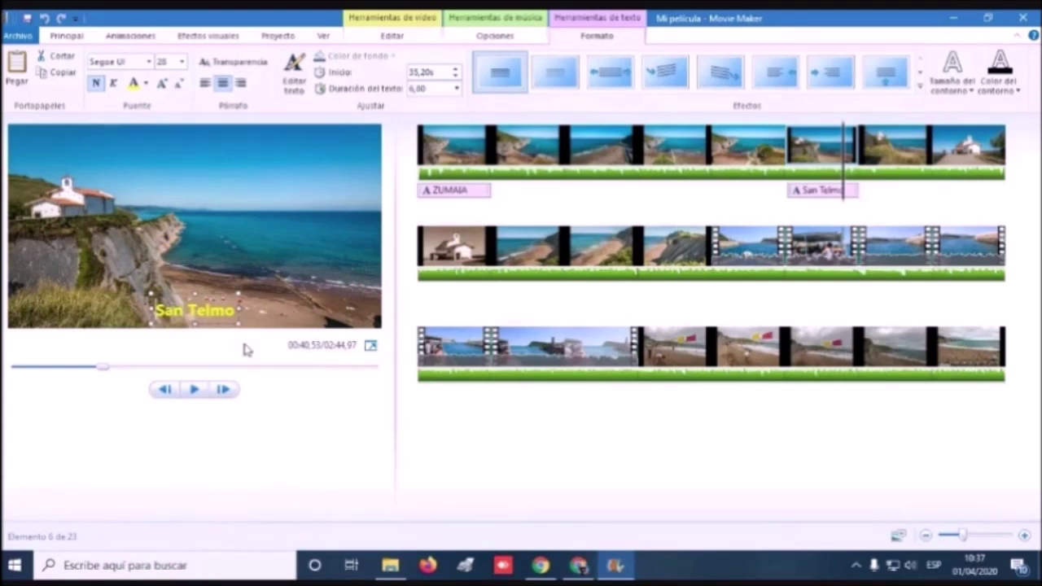
click(465, 415)
click(177, 314)
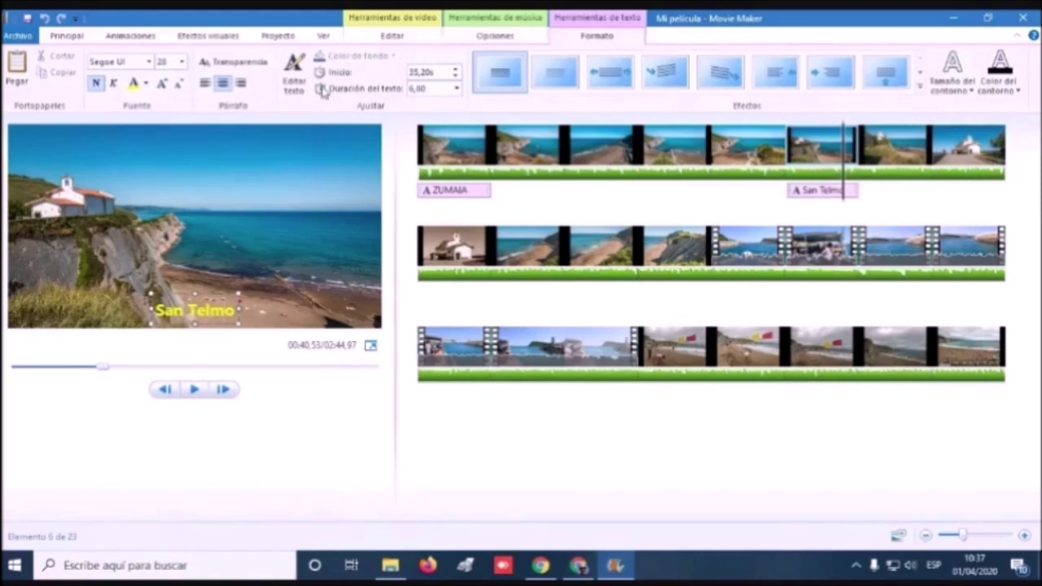
Step: Shift the San Telmo text clip on the timeline so that it starts at 35.00 s
click(798, 192)
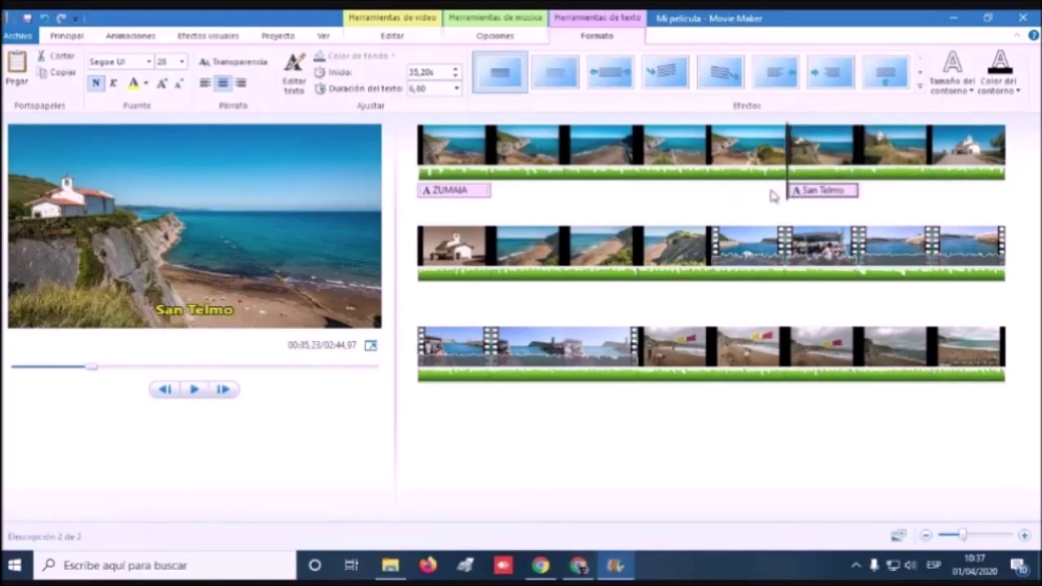
mouse_move(801, 193)
mouse_down()
mouse_move(716, 191)
mouse_move(867, 189)
mouse_move(872, 200)
mouse_move(790, 187)
mouse_move(790, 195)
mouse_up()
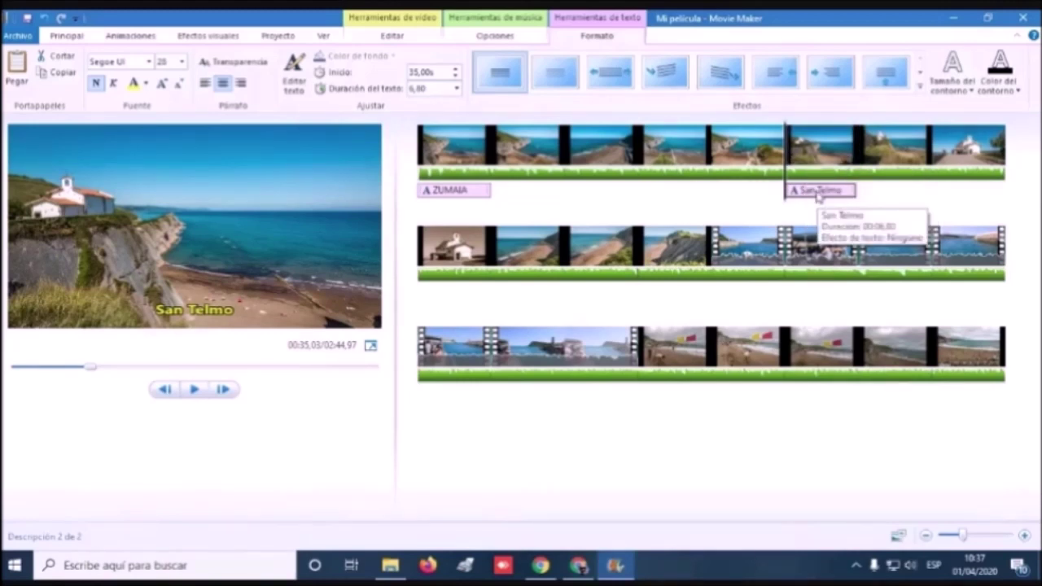
drag(786, 203, 811, 202)
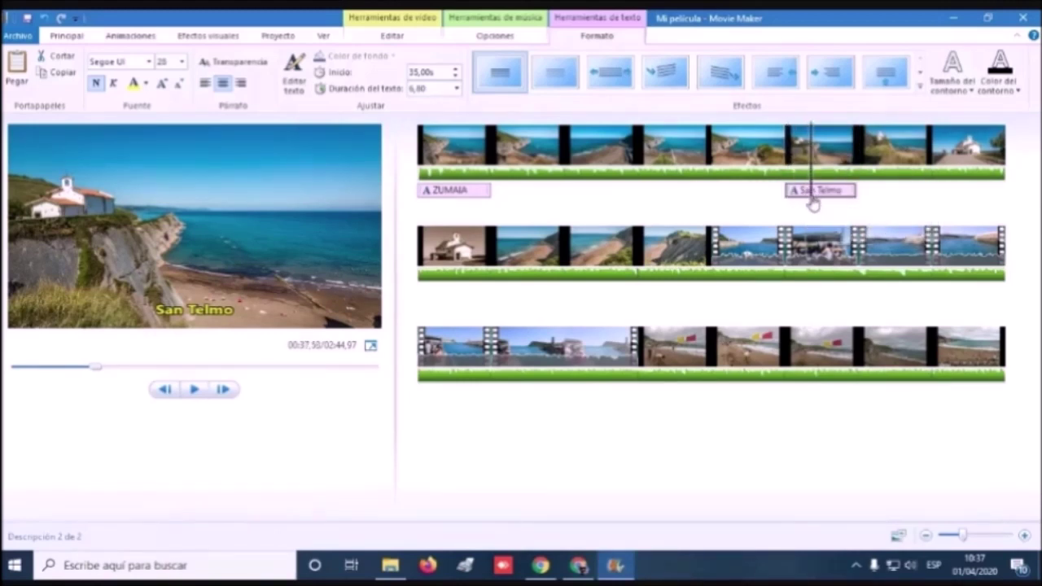
Step: Set the San Telmo text's duration to 4.00 s and shift its clip to start at 36.46 s
click(455, 89)
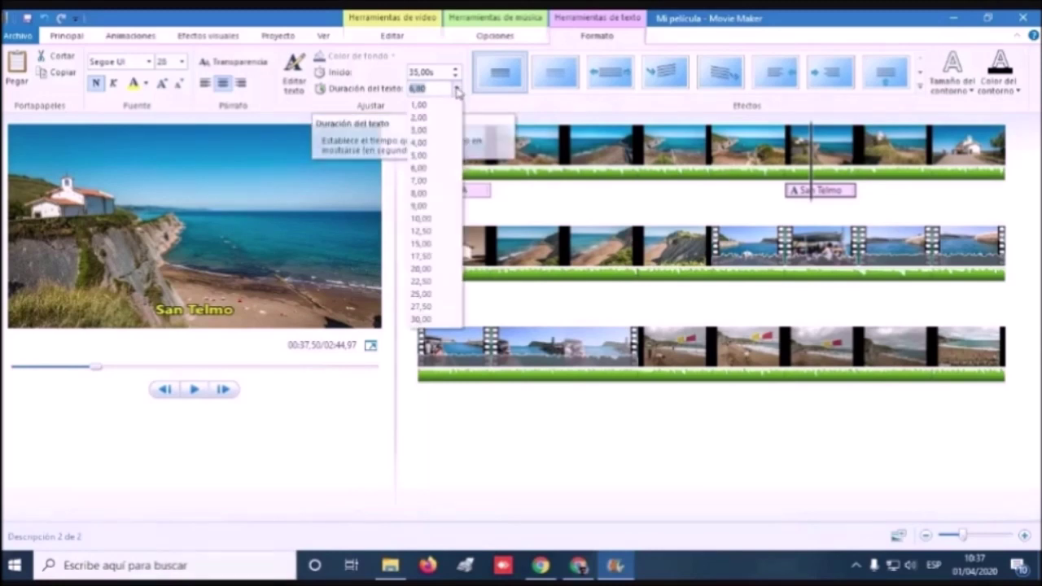
click(433, 144)
drag(798, 191, 801, 191)
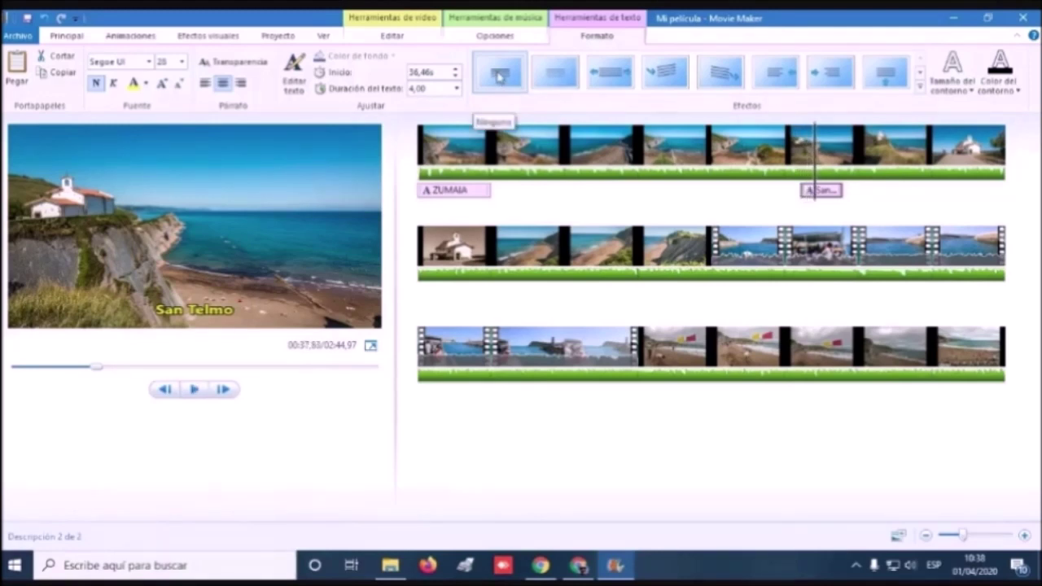
Step: Try different effects on the San Telmo text, choose the fourth one with the tilted entrance, and play it
click(500, 76)
click(556, 75)
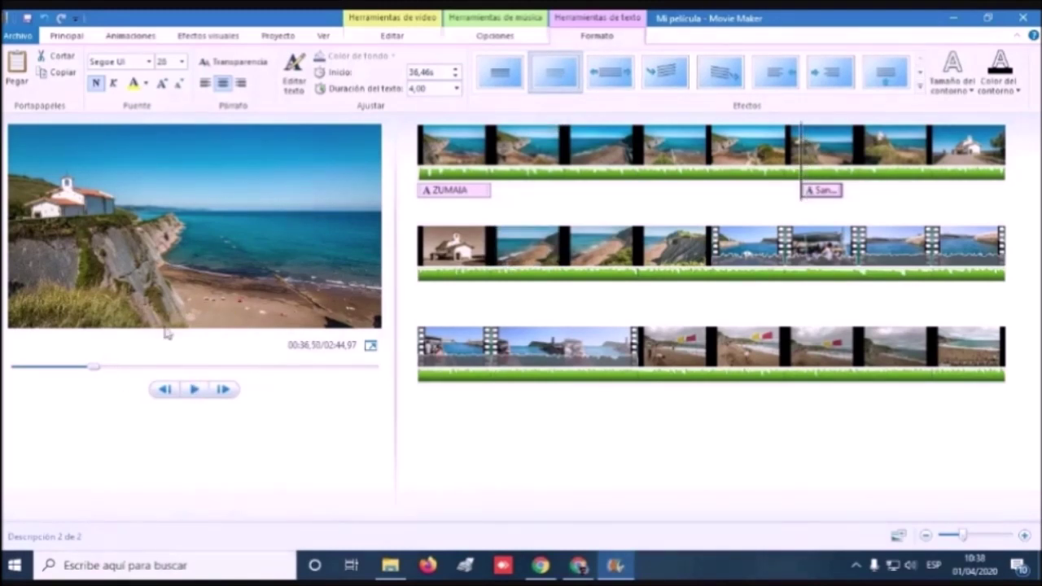
click(665, 76)
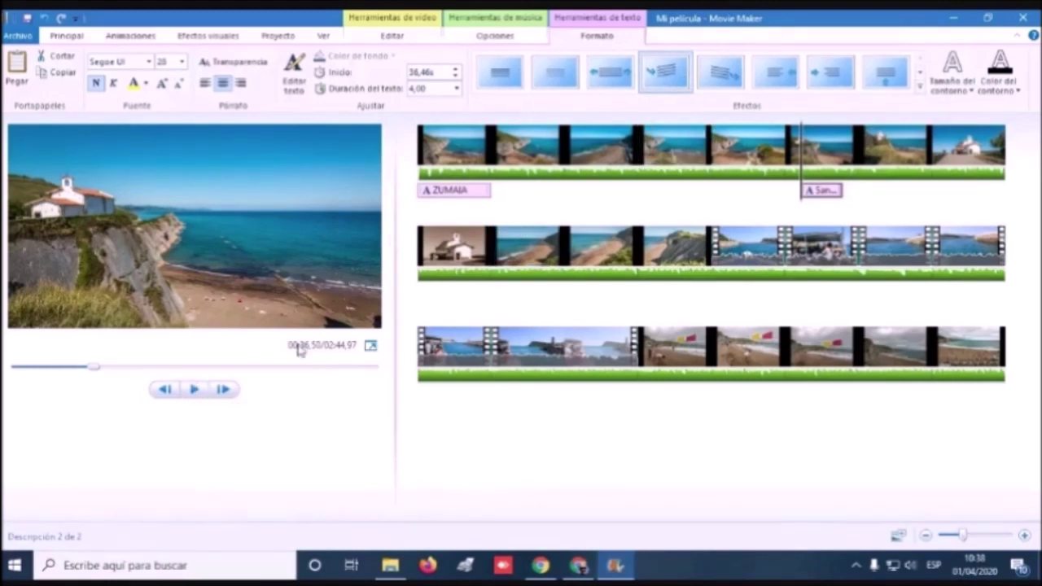
click(195, 390)
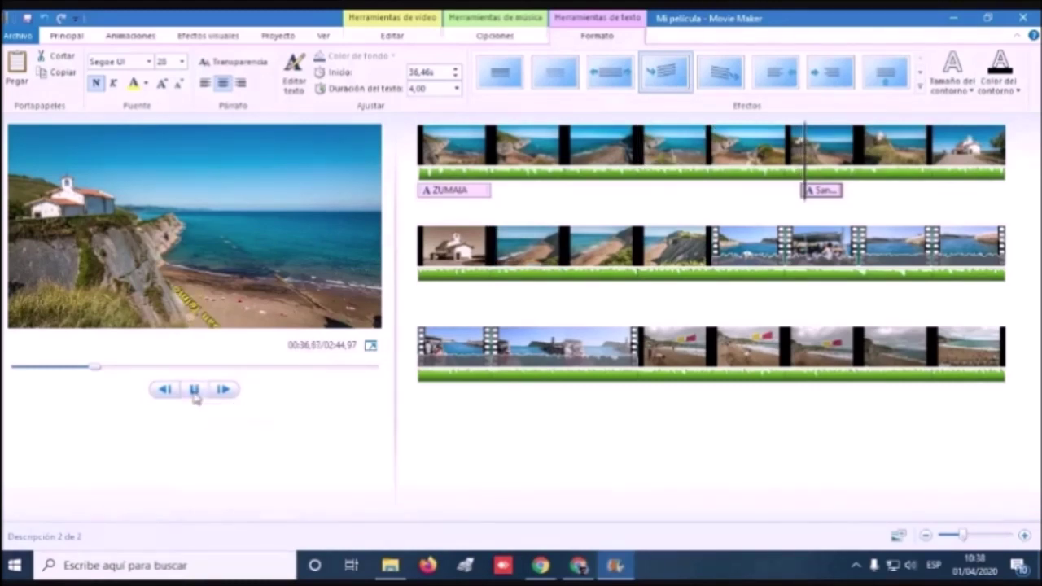
Step: Move the San Telmo text up to the middle of the picture and play back its animation
click(201, 297)
drag(201, 296, 201, 214)
click(783, 146)
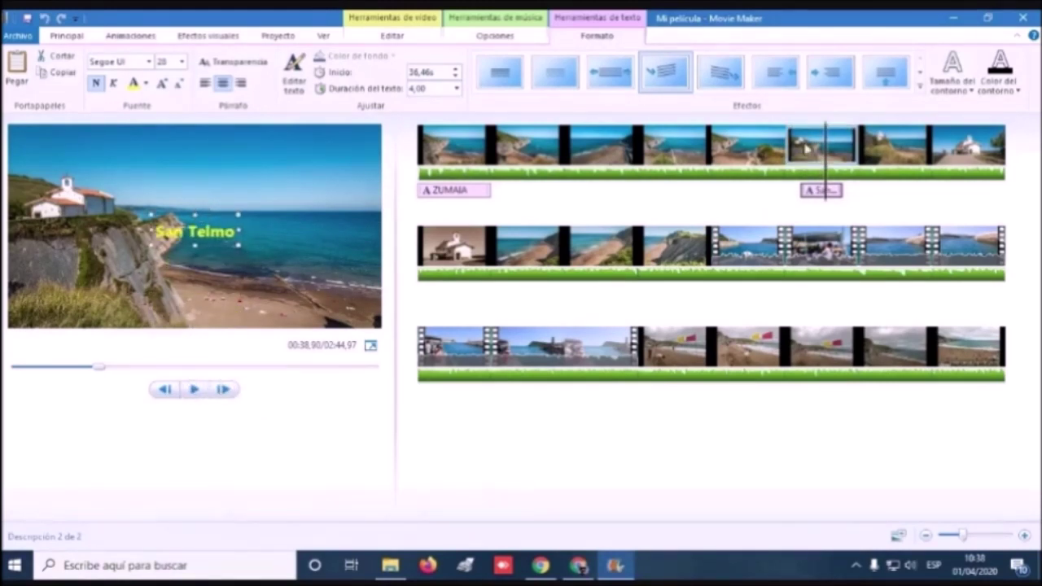
click(195, 390)
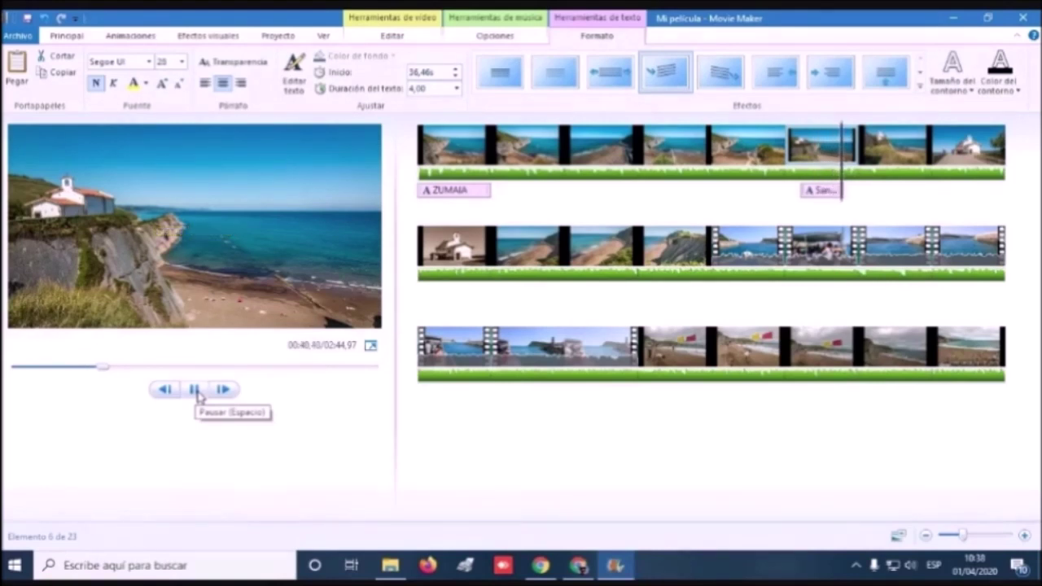
click(196, 391)
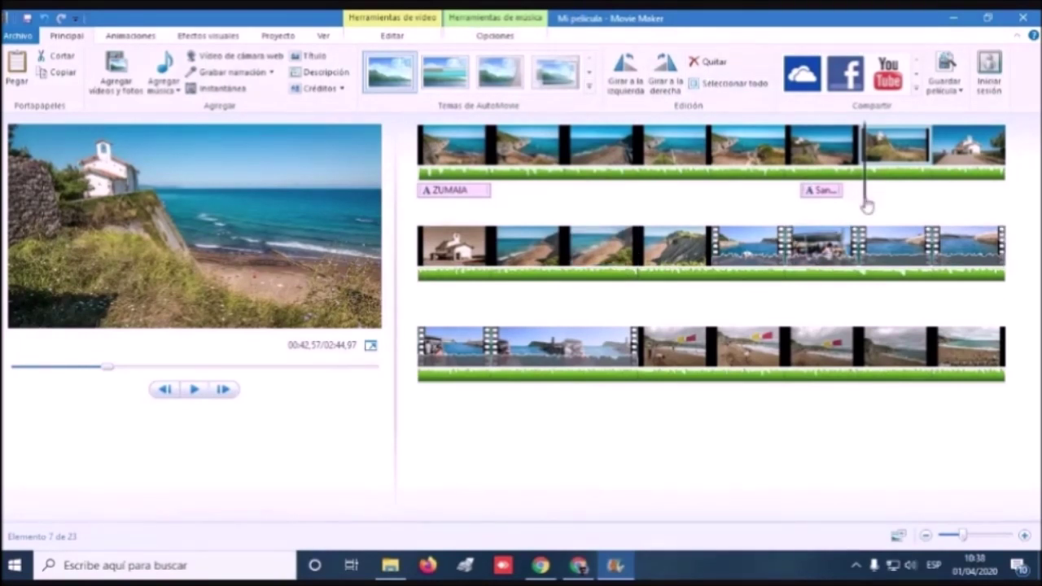
Step: Try the fifth to seventh effects on the San Telmo text and apply the eighth, which moves the text upwards
click(835, 207)
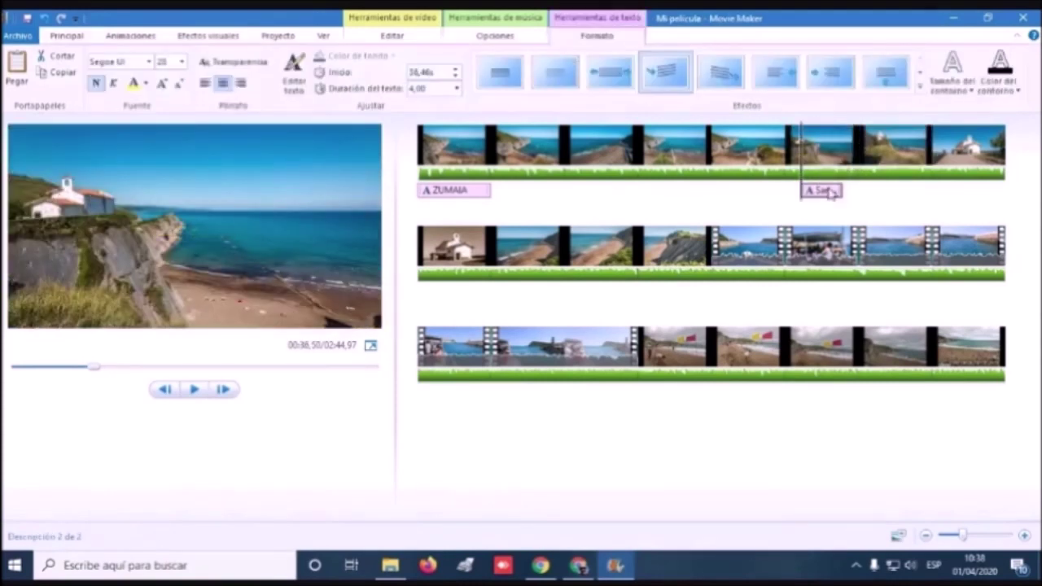
click(724, 75)
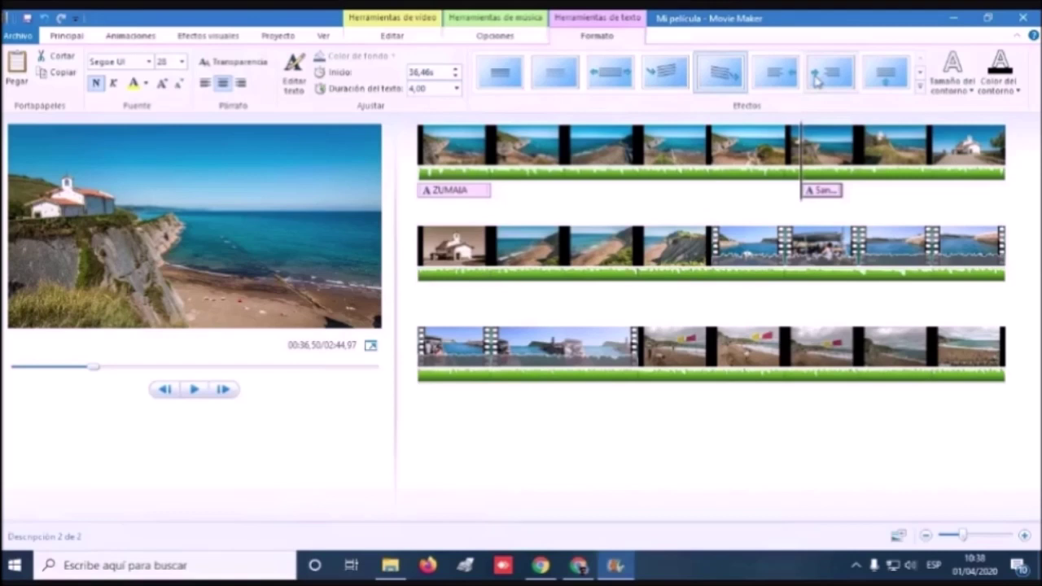
click(783, 75)
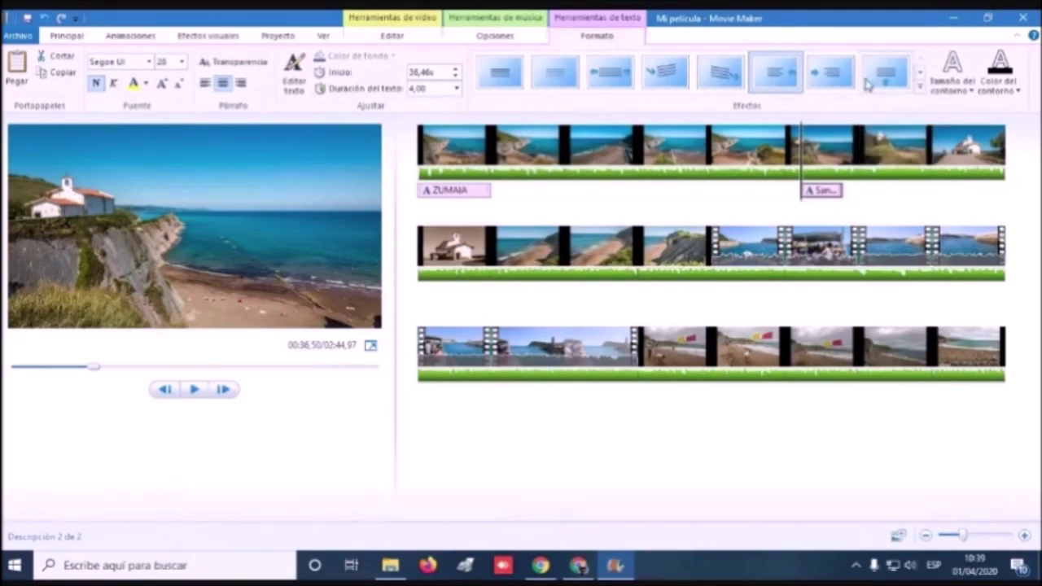
click(832, 77)
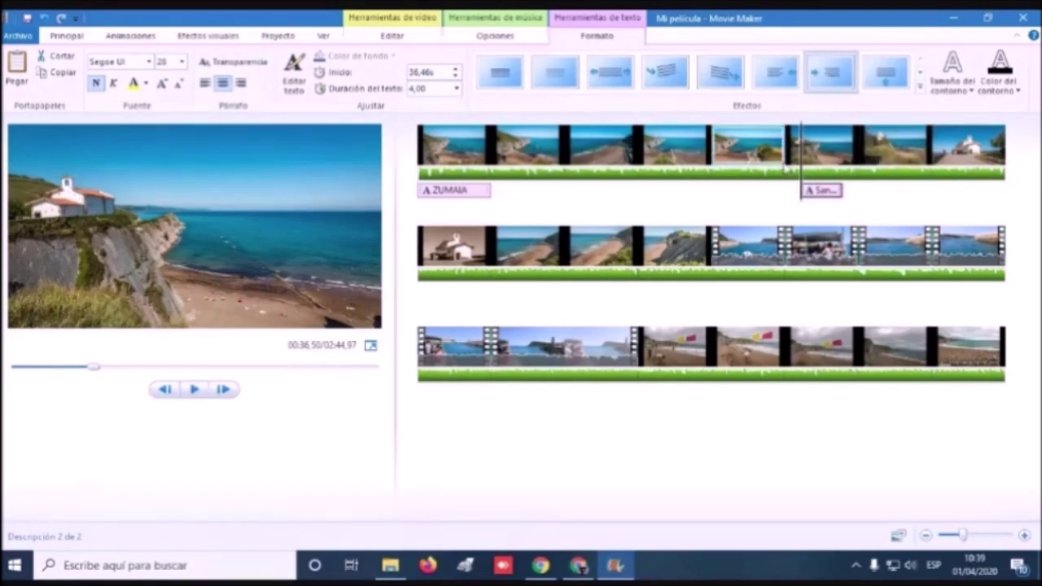
click(195, 390)
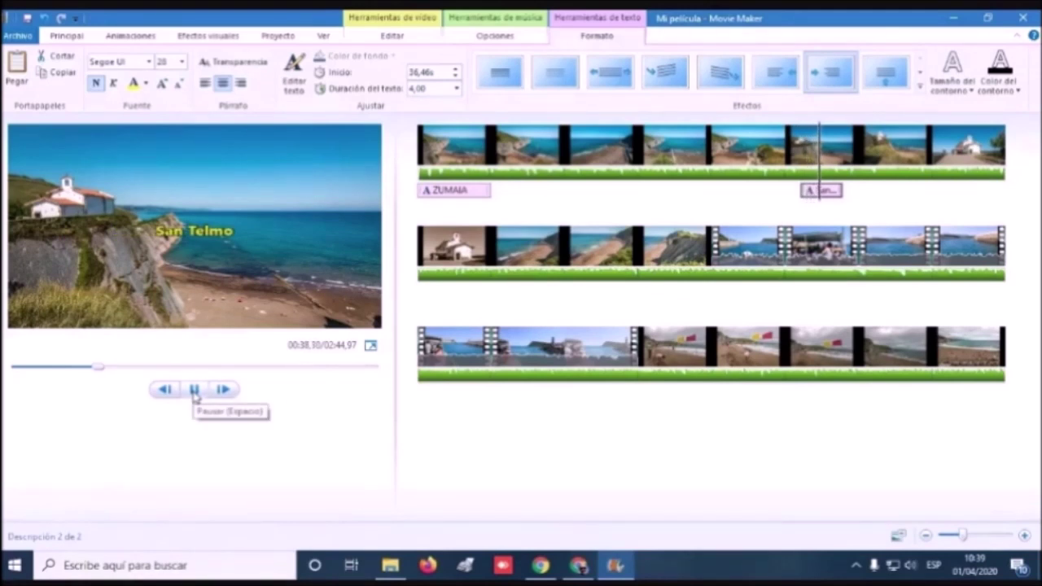
click(892, 78)
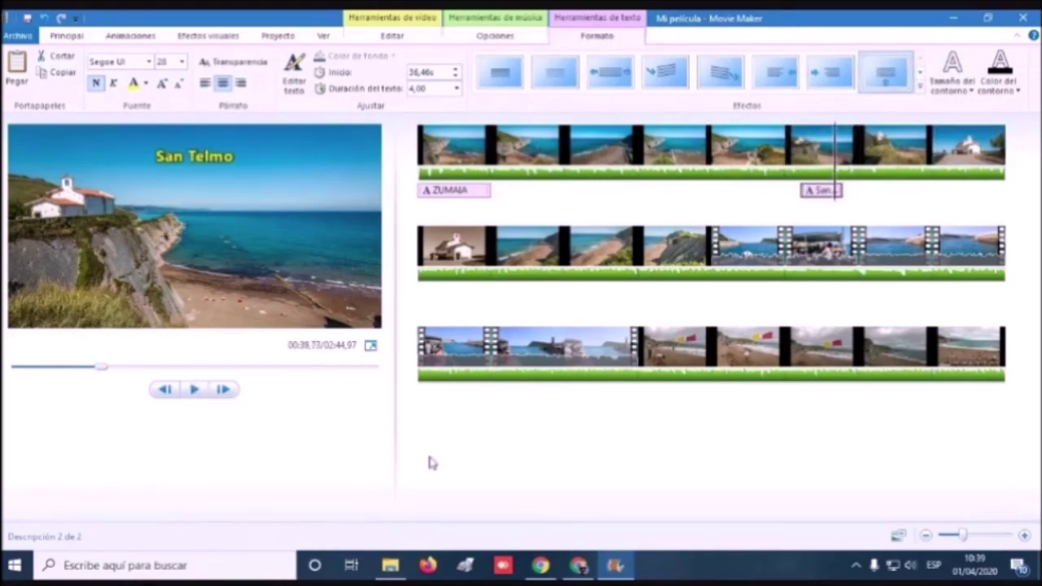
Step: Play back the San Telmo text from its start to review the upward effect, and reselect its clip
click(816, 195)
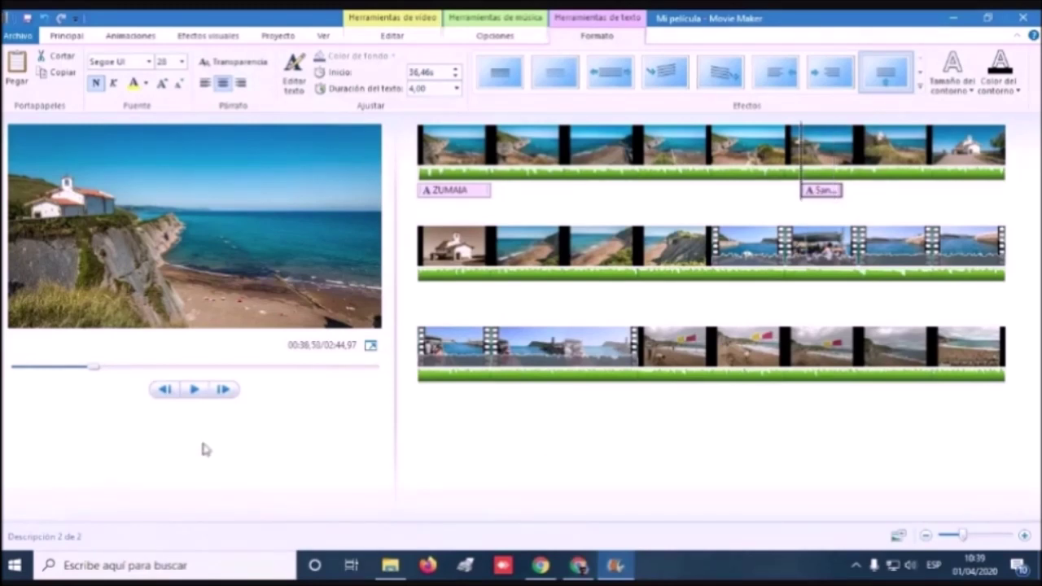
click(193, 389)
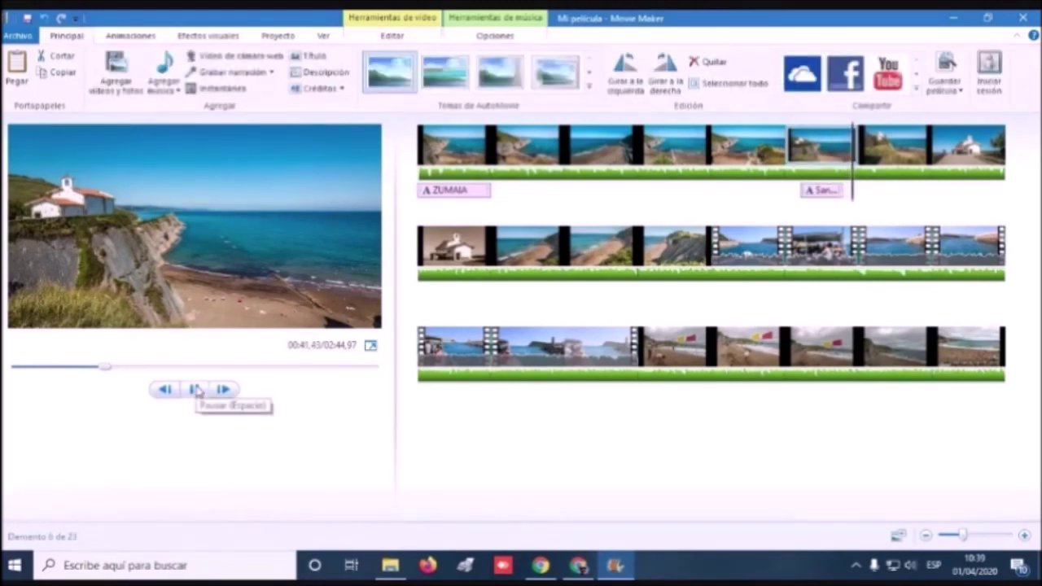
click(196, 390)
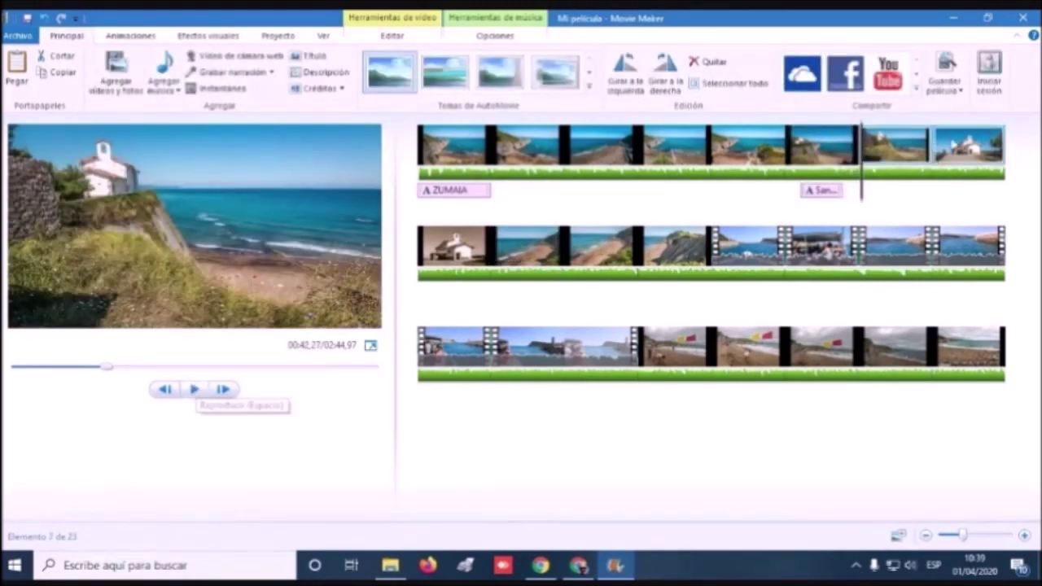
click(818, 191)
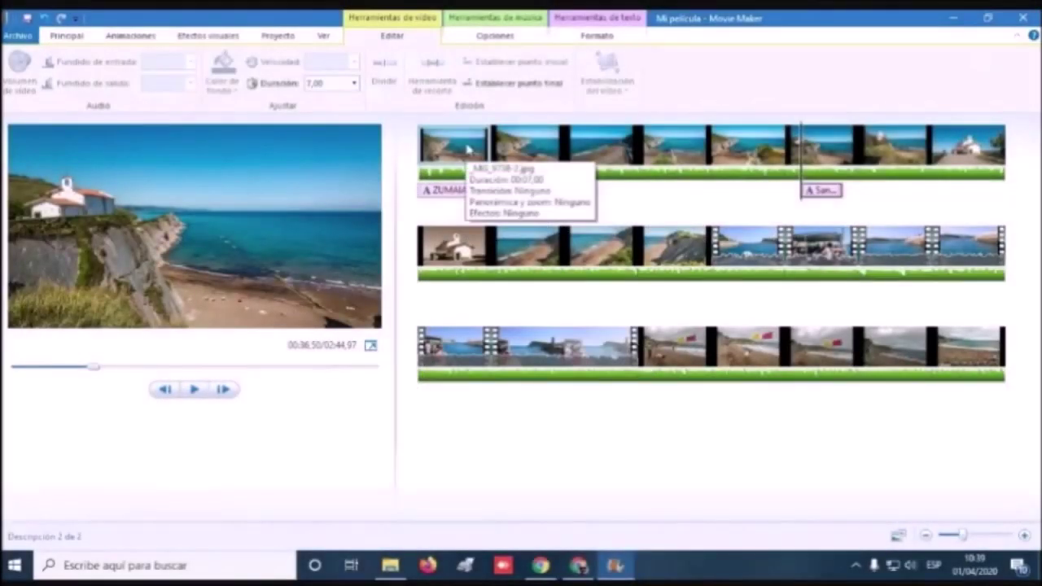
Step: Select all the clips from the first photo to the last one and set their duration to 4.00 seconds
click(468, 147)
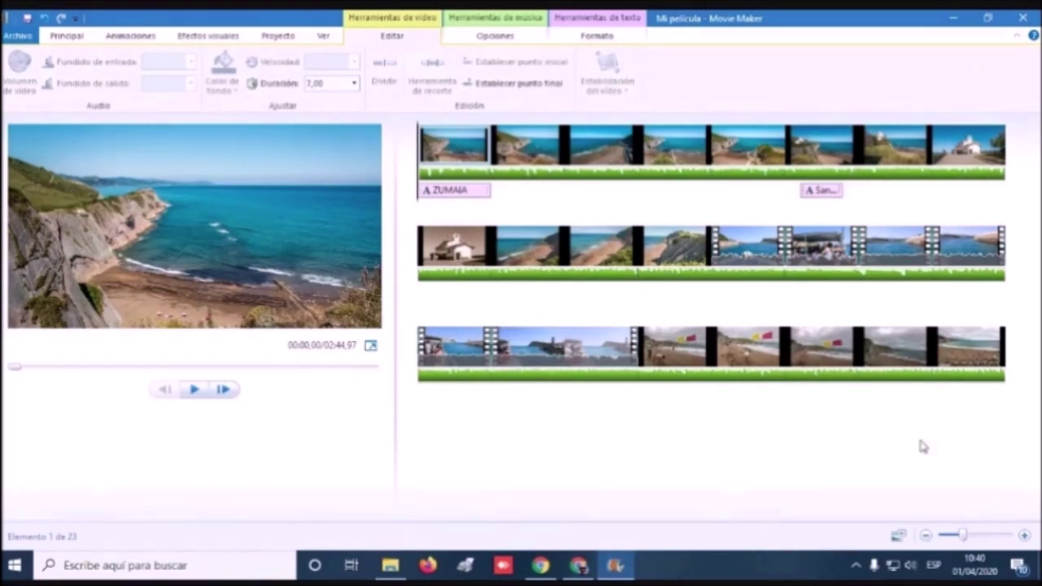
shift+click(979, 345)
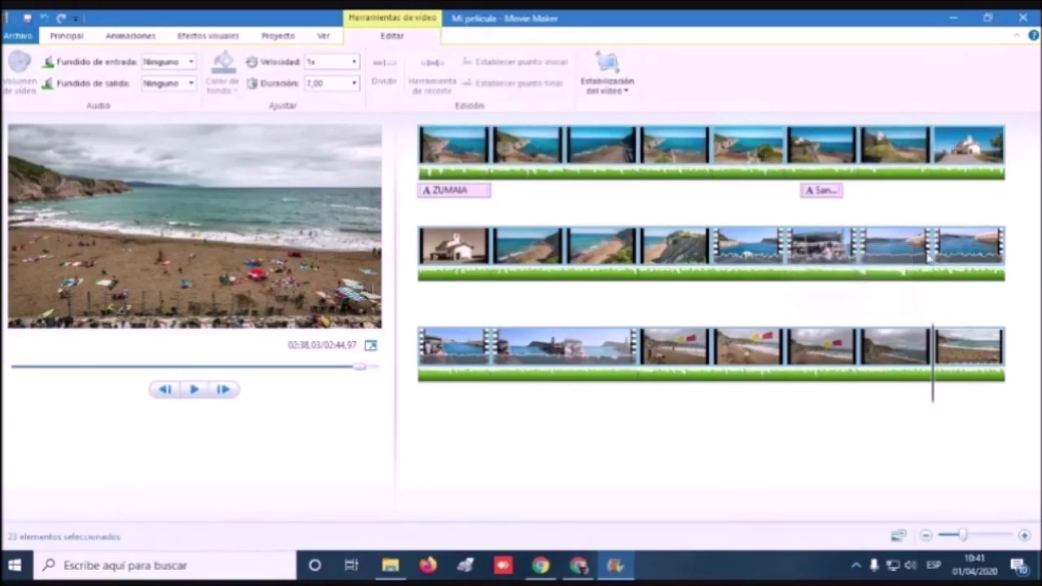
click(355, 85)
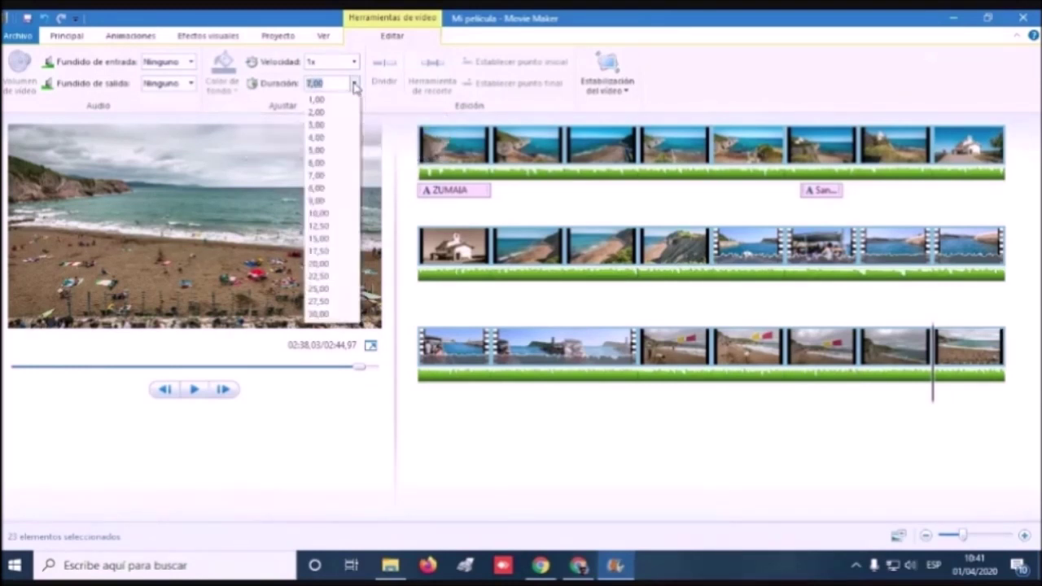
click(318, 138)
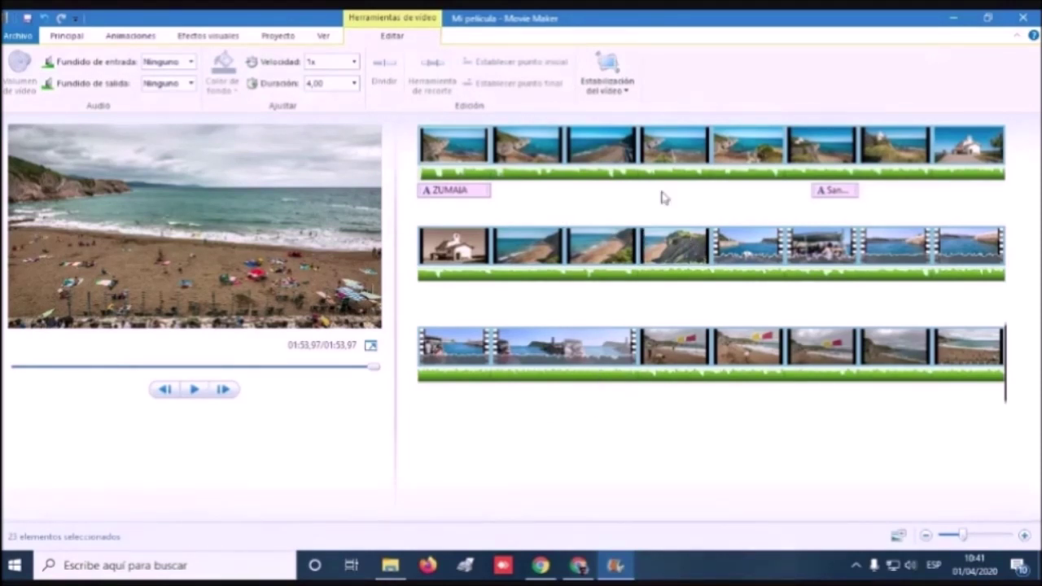
Step: Select the first photo with the ZUMAIA text and preview the available transitions on it
click(608, 148)
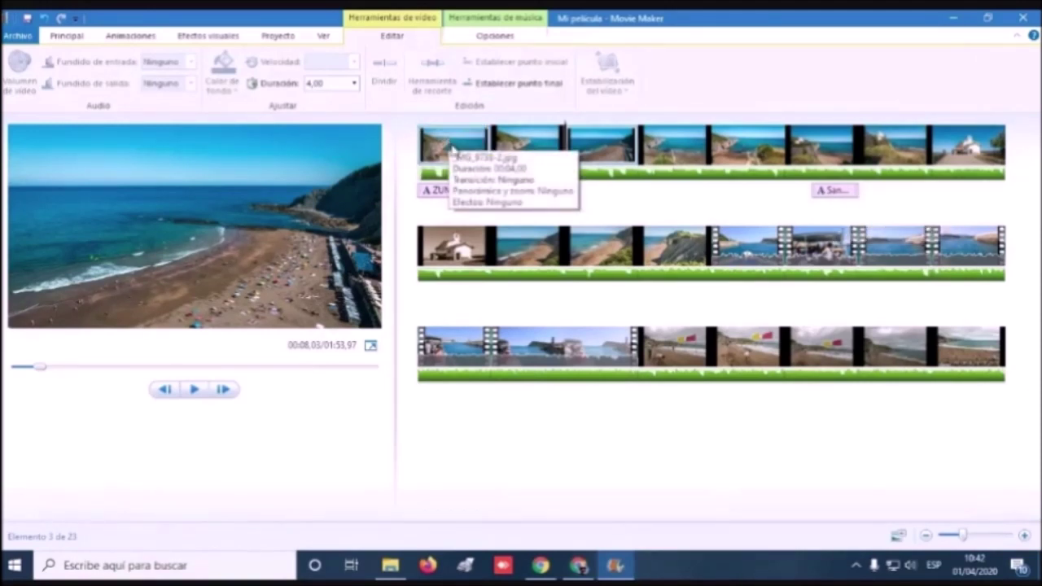
click(448, 190)
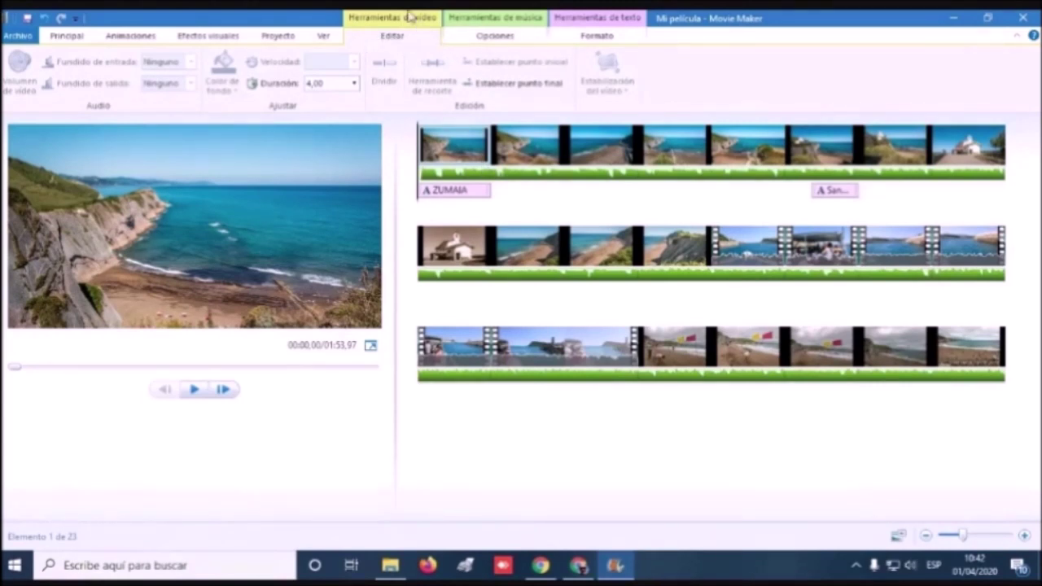
click(131, 36)
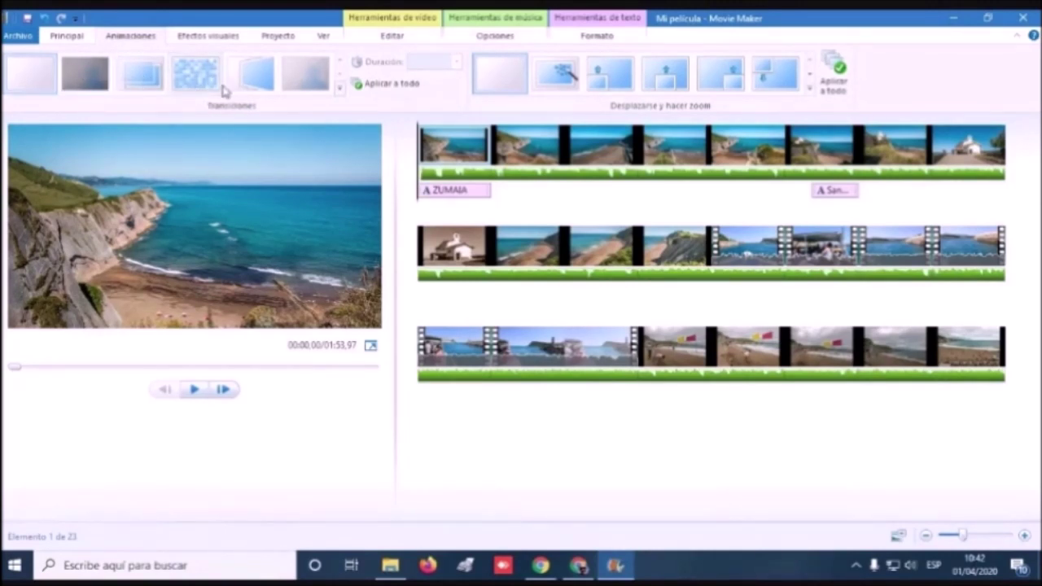
click(85, 73)
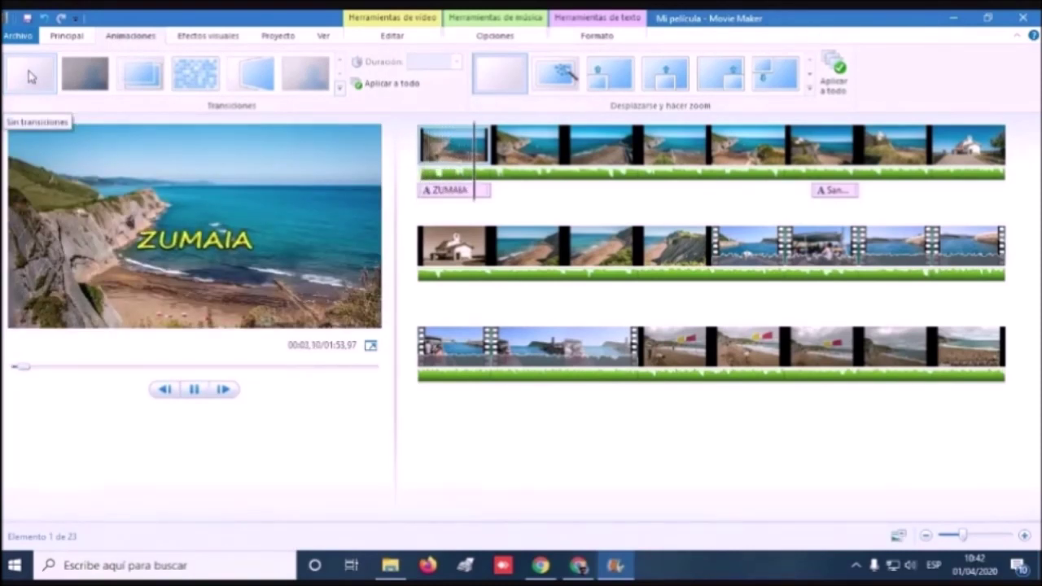
click(32, 84)
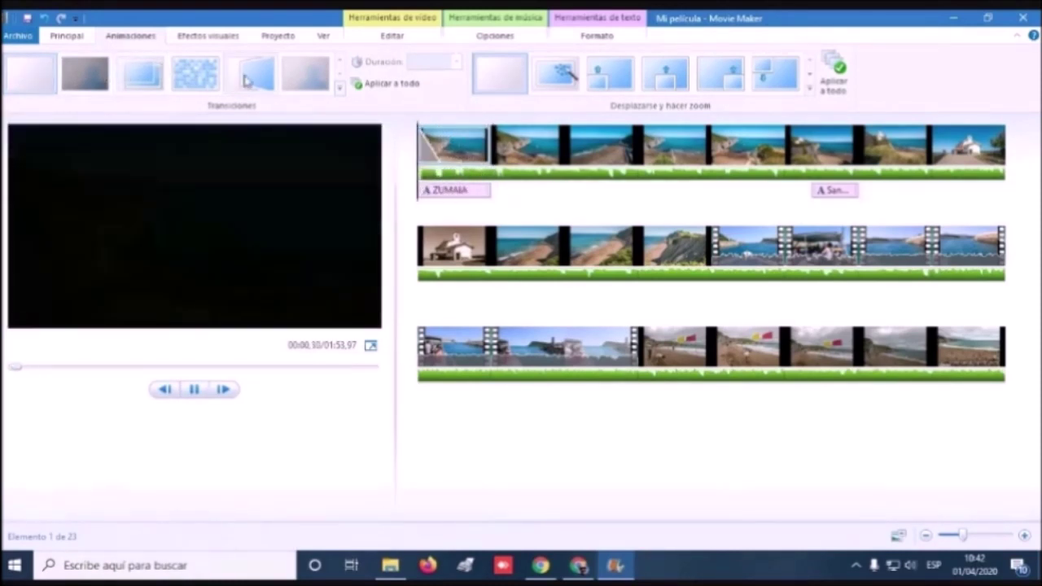